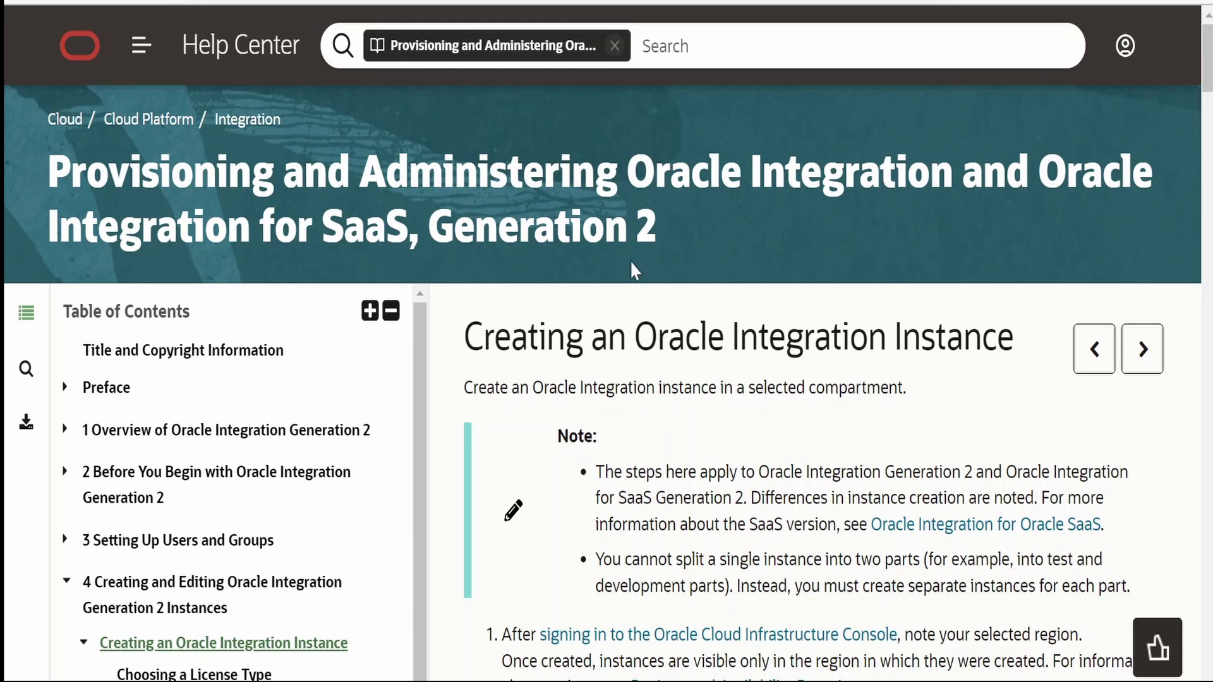
pyautogui.scroll(-2, 244, 432)
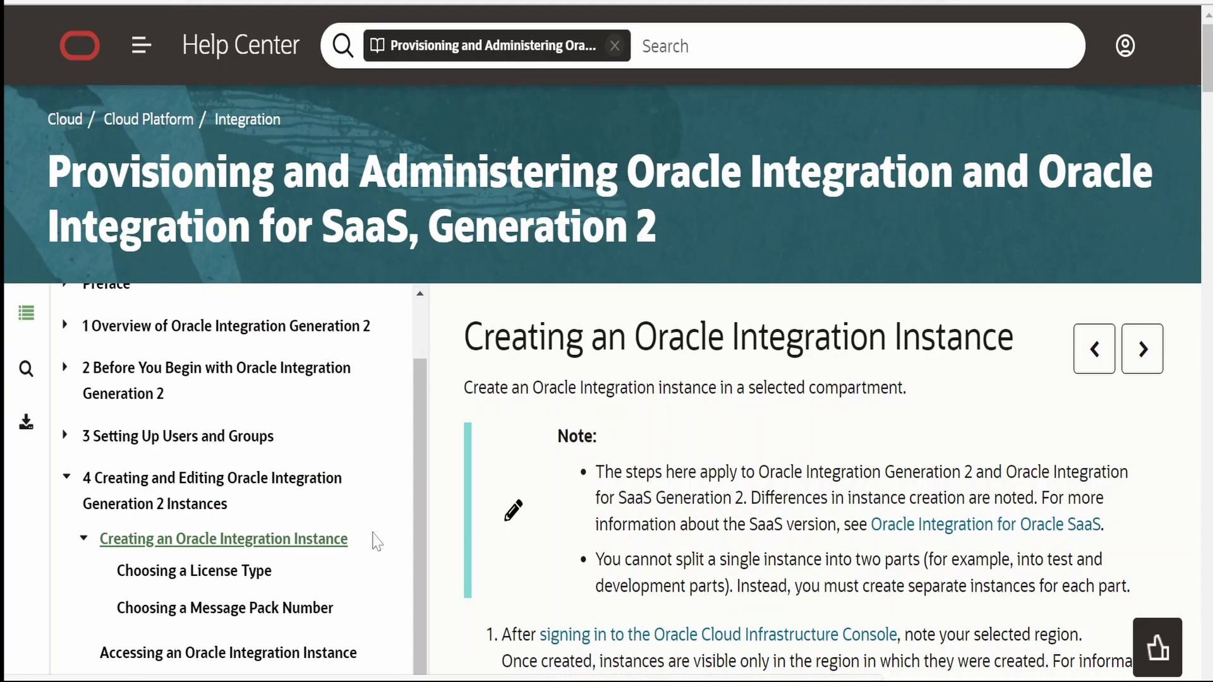
pyautogui.scroll(-1, 667, 436)
pyautogui.scroll(-1, 666, 436)
pyautogui.scroll(-2, 666, 436)
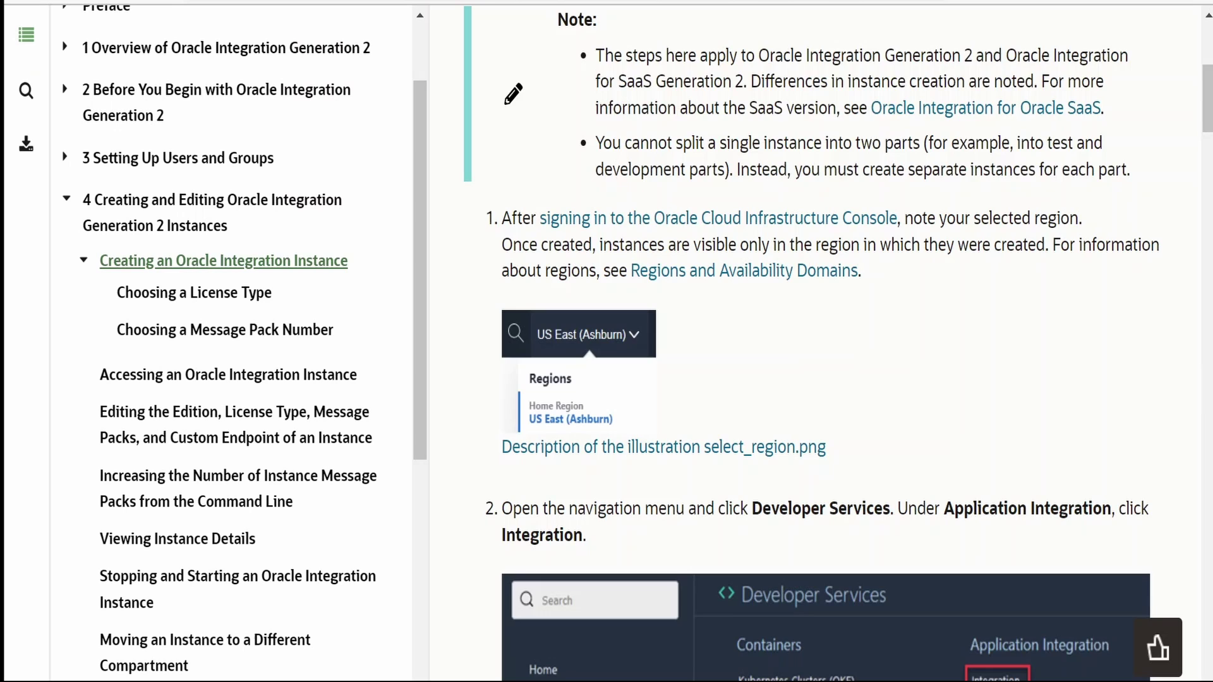
pyautogui.scroll(-1, 915, 280)
pyautogui.scroll(-1, 914, 285)
pyautogui.scroll(-1, 915, 285)
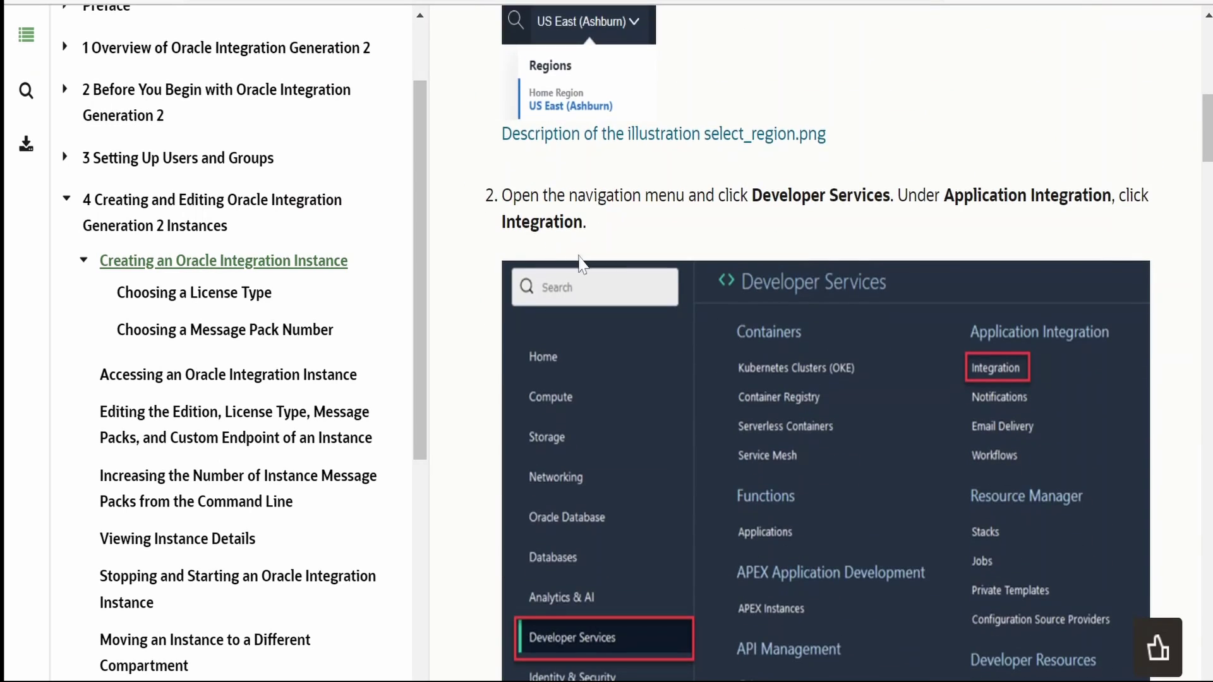
pyautogui.scroll(-2, 580, 263)
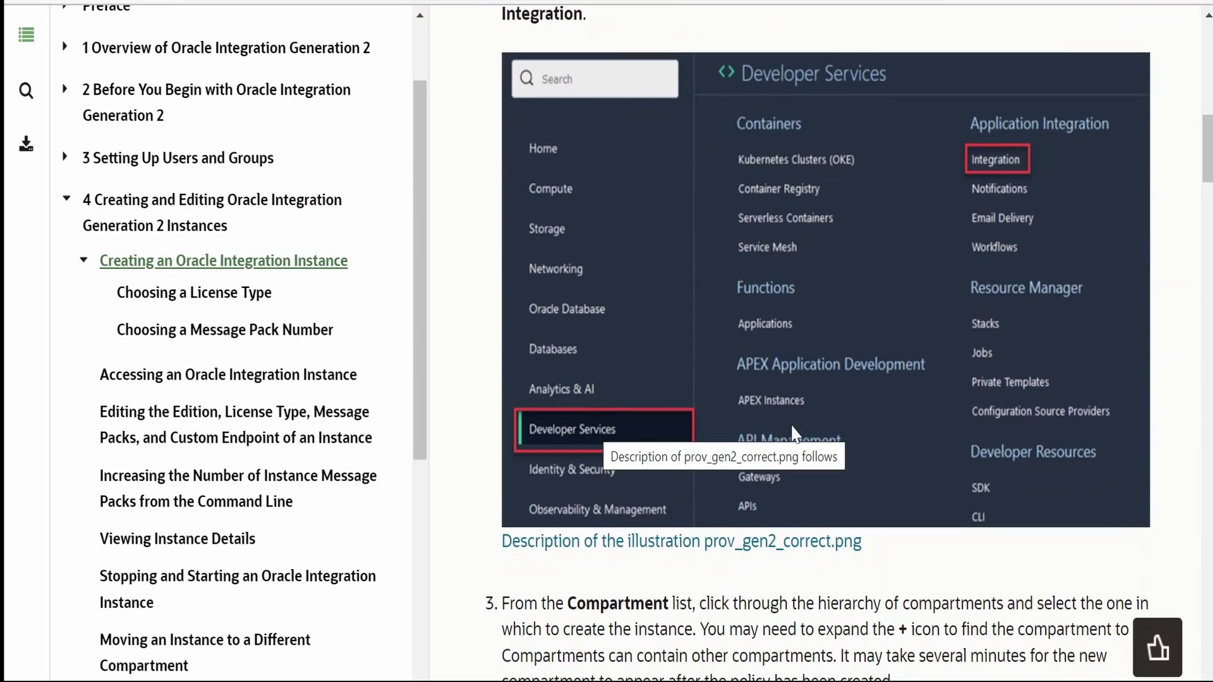
pyautogui.scroll(-2, 597, 436)
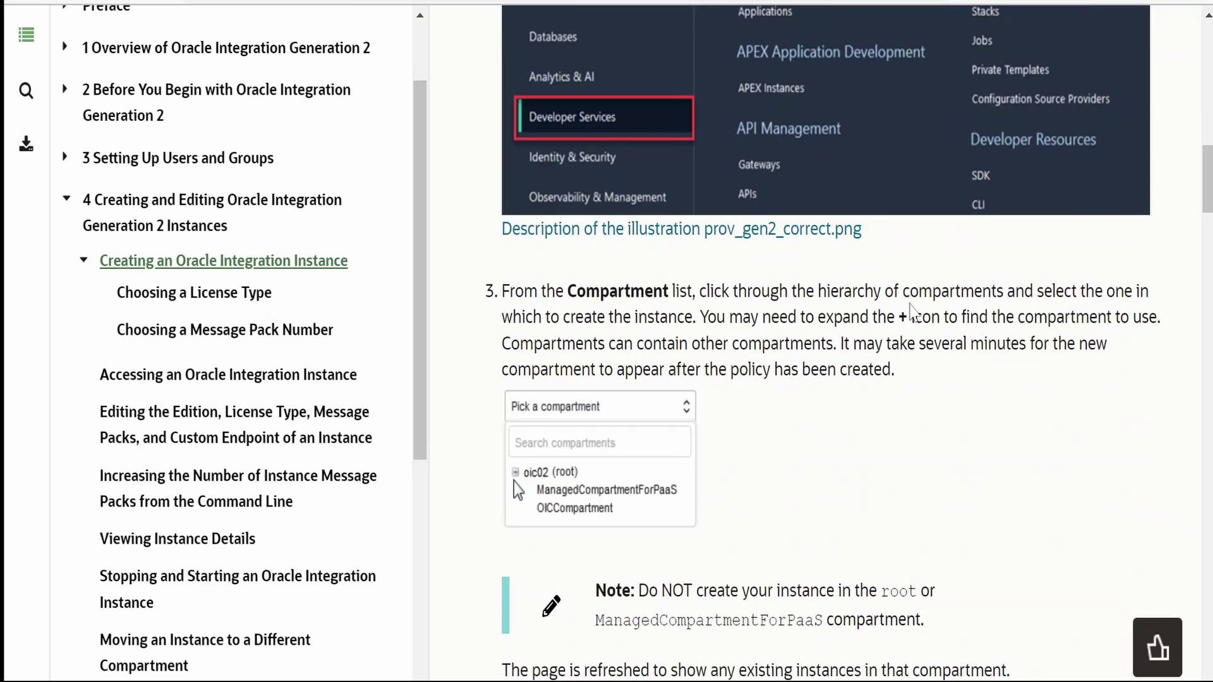
pyautogui.scroll(-4, 598, 436)
pyautogui.scroll(1, 598, 437)
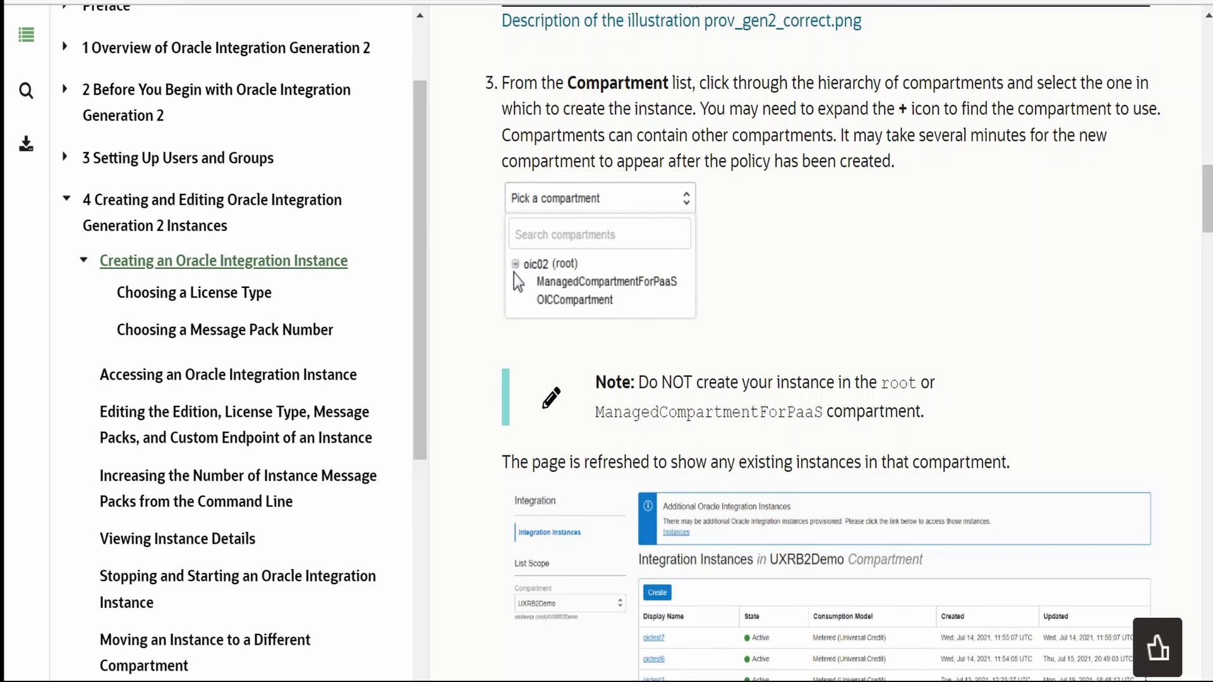
pyautogui.scroll(-1, 633, 314)
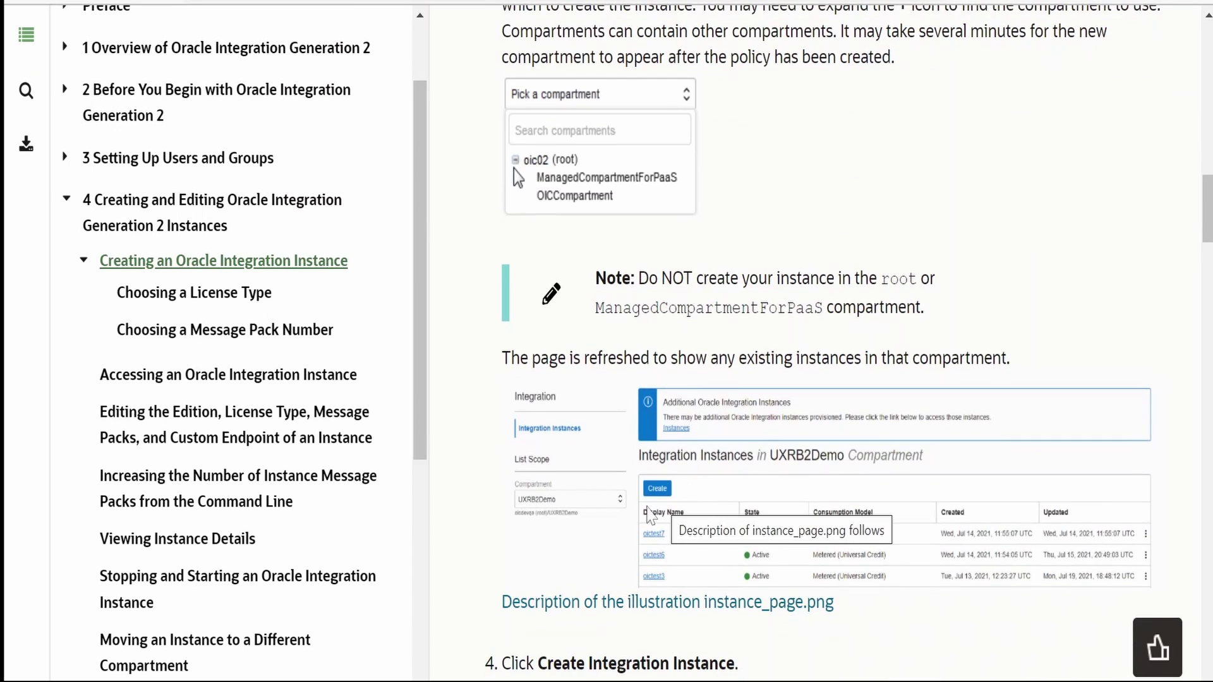
pyautogui.scroll(-3, 654, 497)
pyautogui.scroll(-1, 656, 501)
pyautogui.scroll(-5, 659, 488)
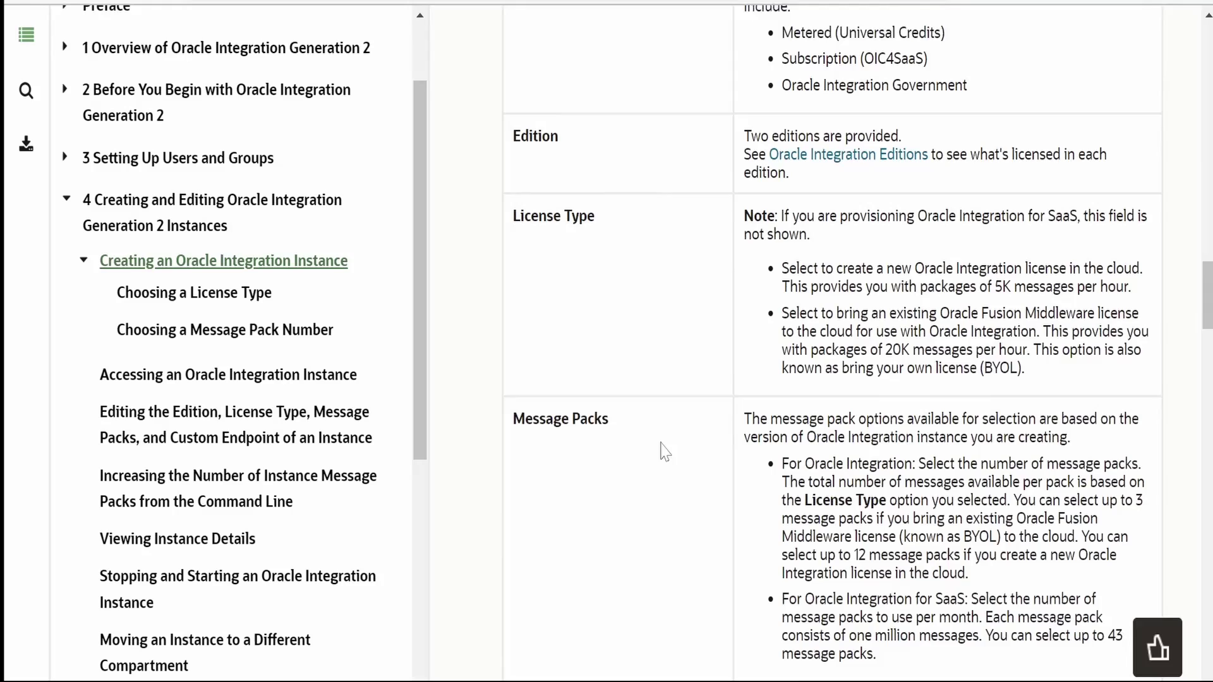
pyautogui.scroll(-3, 665, 472)
pyautogui.scroll(-4, 667, 473)
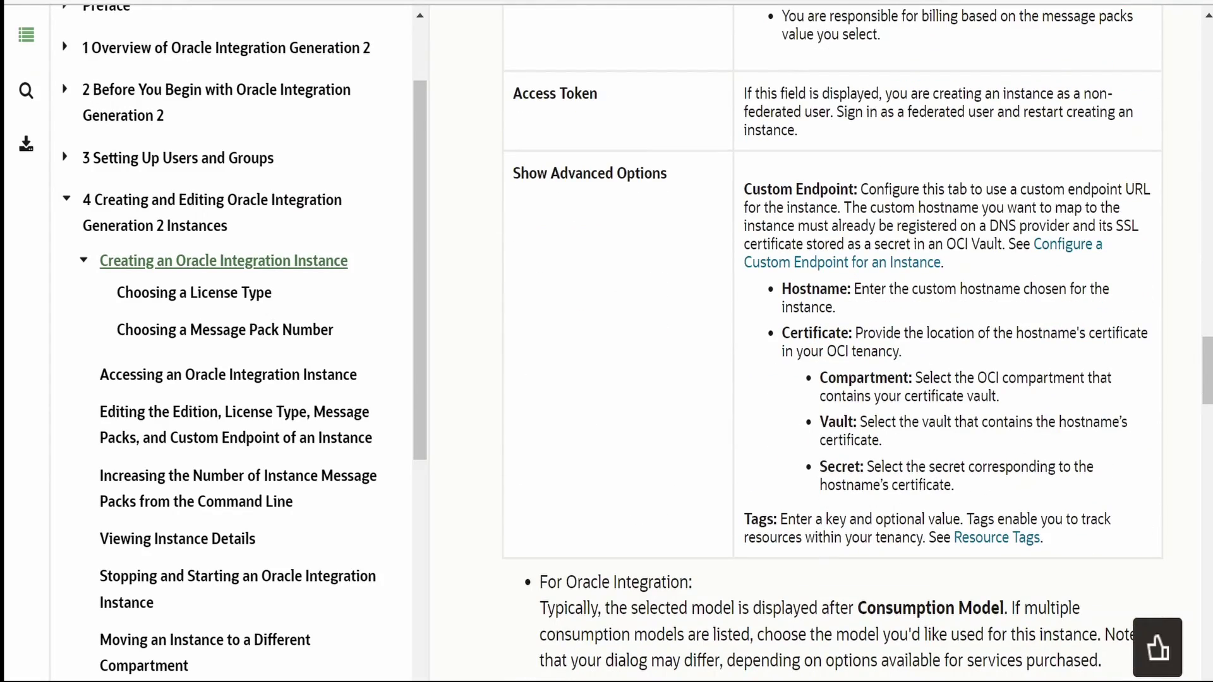
pyautogui.scroll(-4, 860, 325)
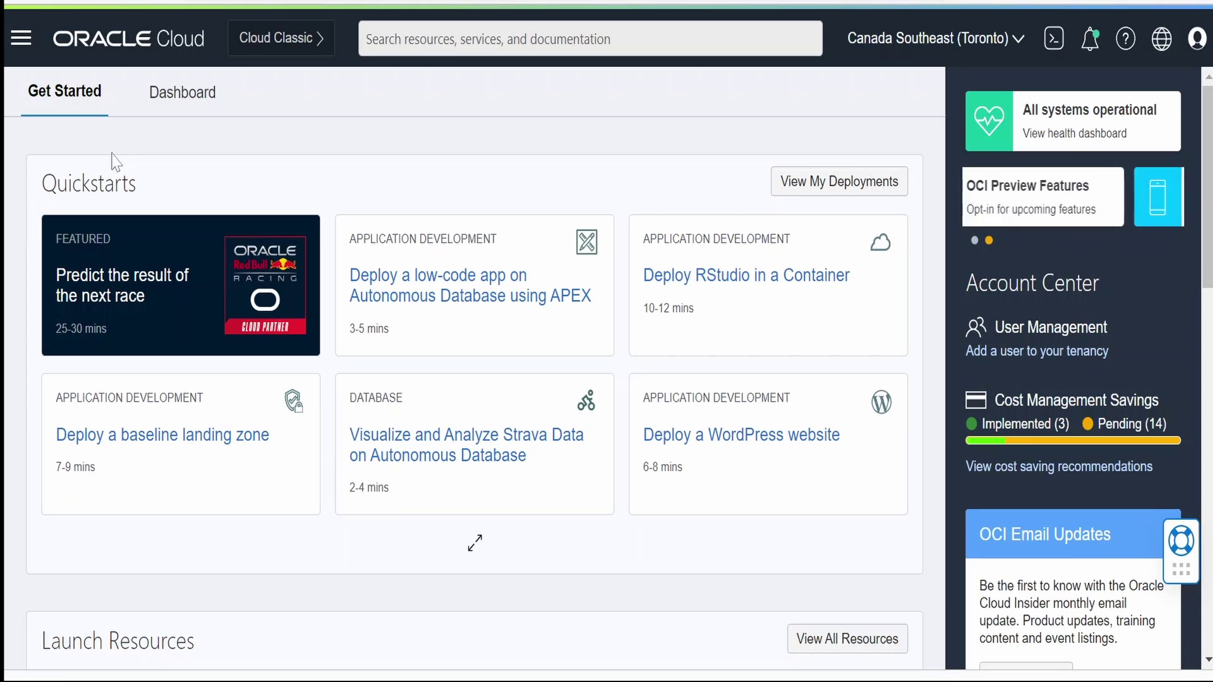
# Navigate through Developer Services to the Integration instances list for Learningoci236
pyautogui.click(21, 42)
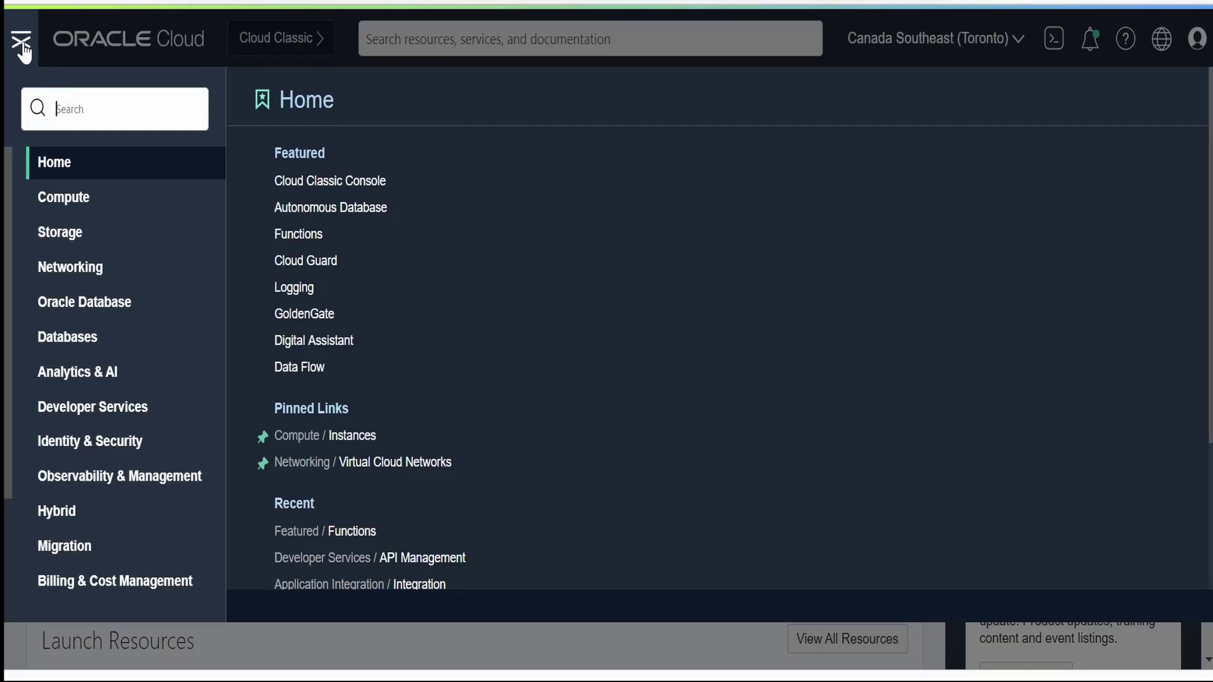
pyautogui.click(100, 408)
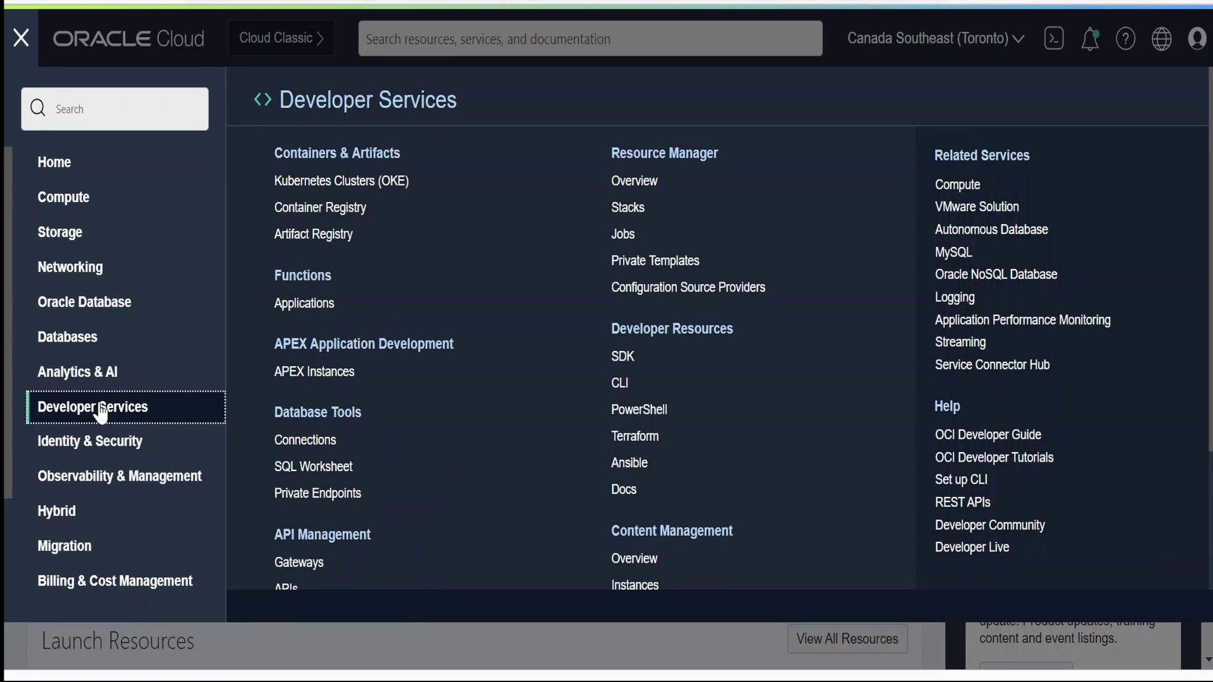
pyautogui.scroll(-3, 598, 466)
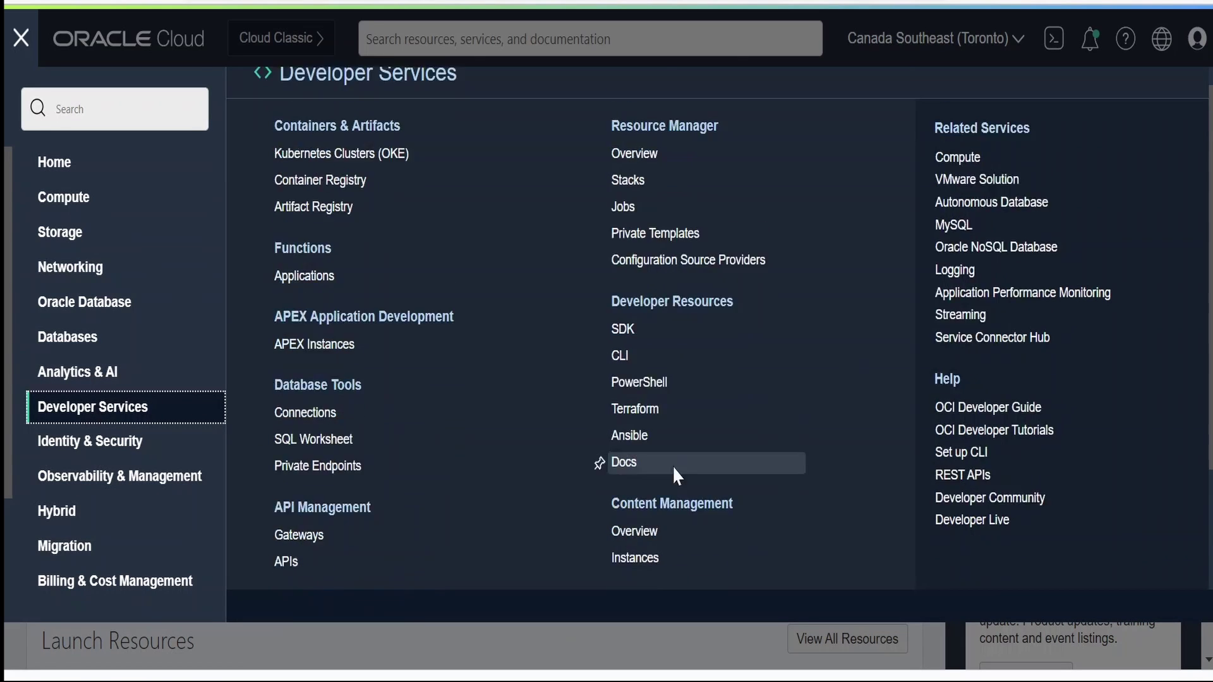
pyautogui.click(304, 417)
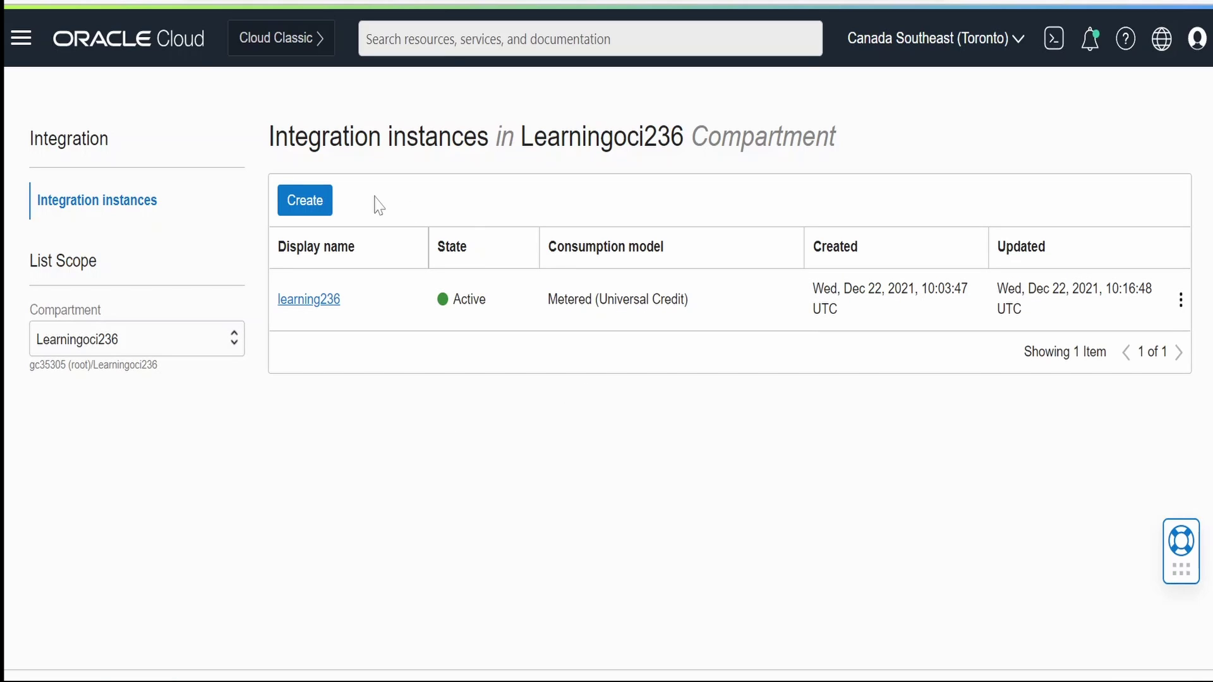
# Open the Create instance form for a new Integration instance
pyautogui.click(306, 203)
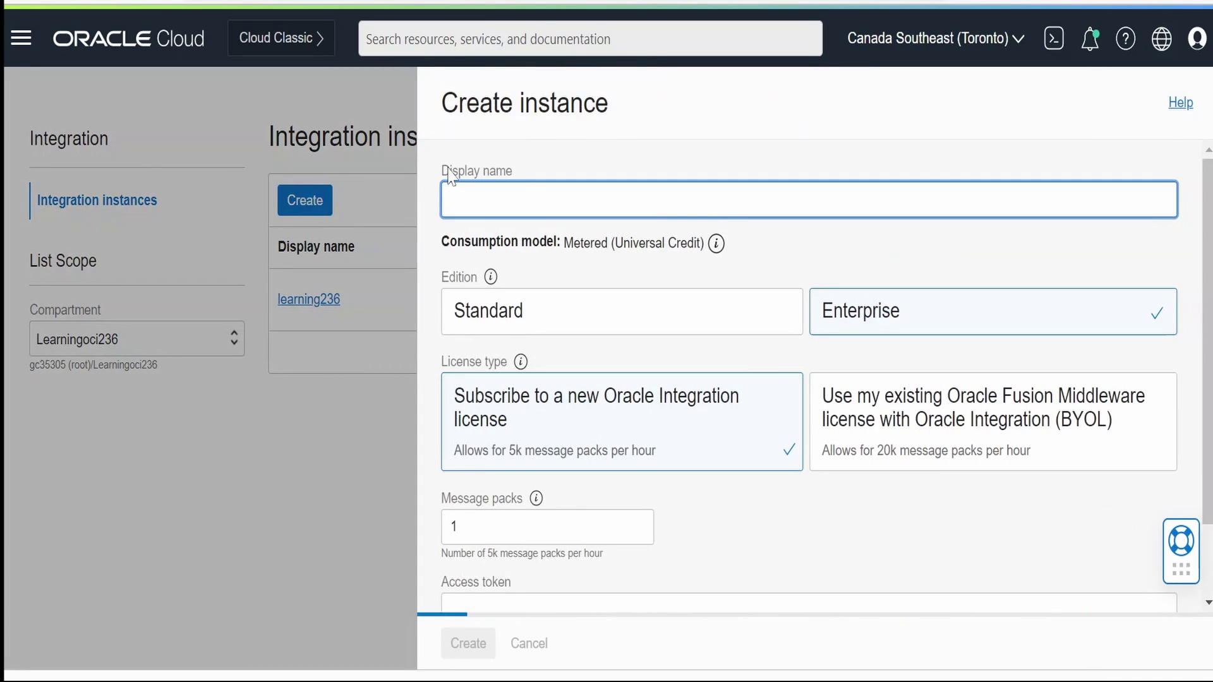
pyautogui.write('le')
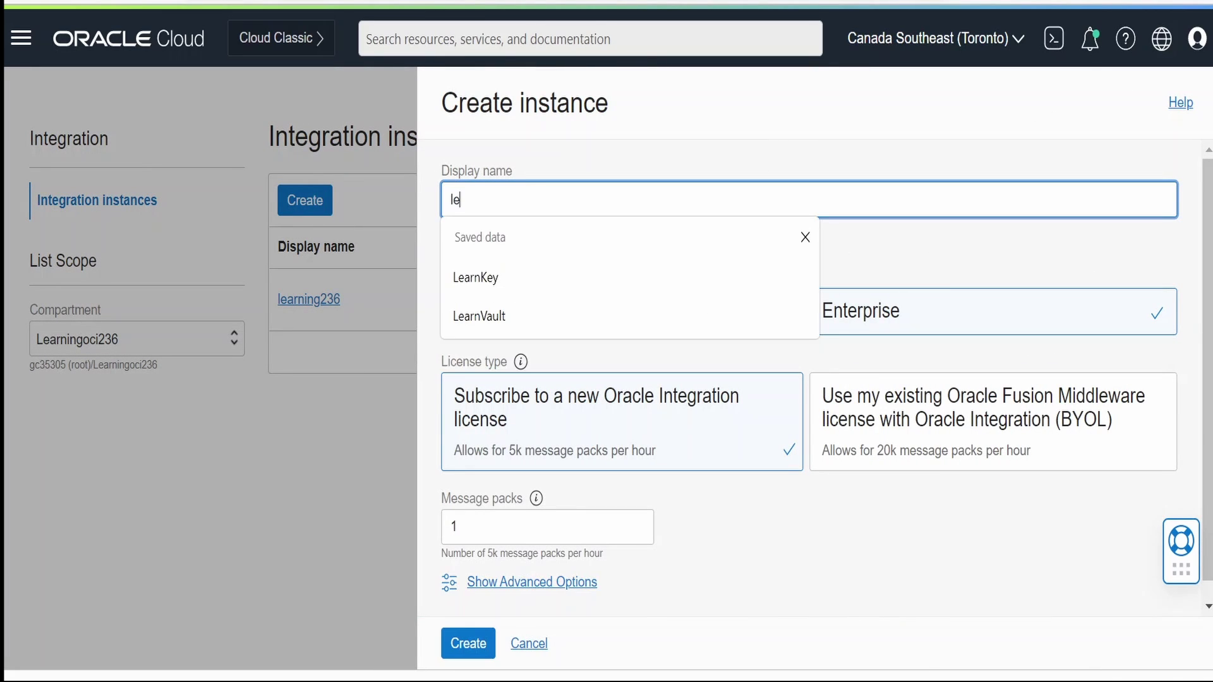
pyautogui.write('arning236')
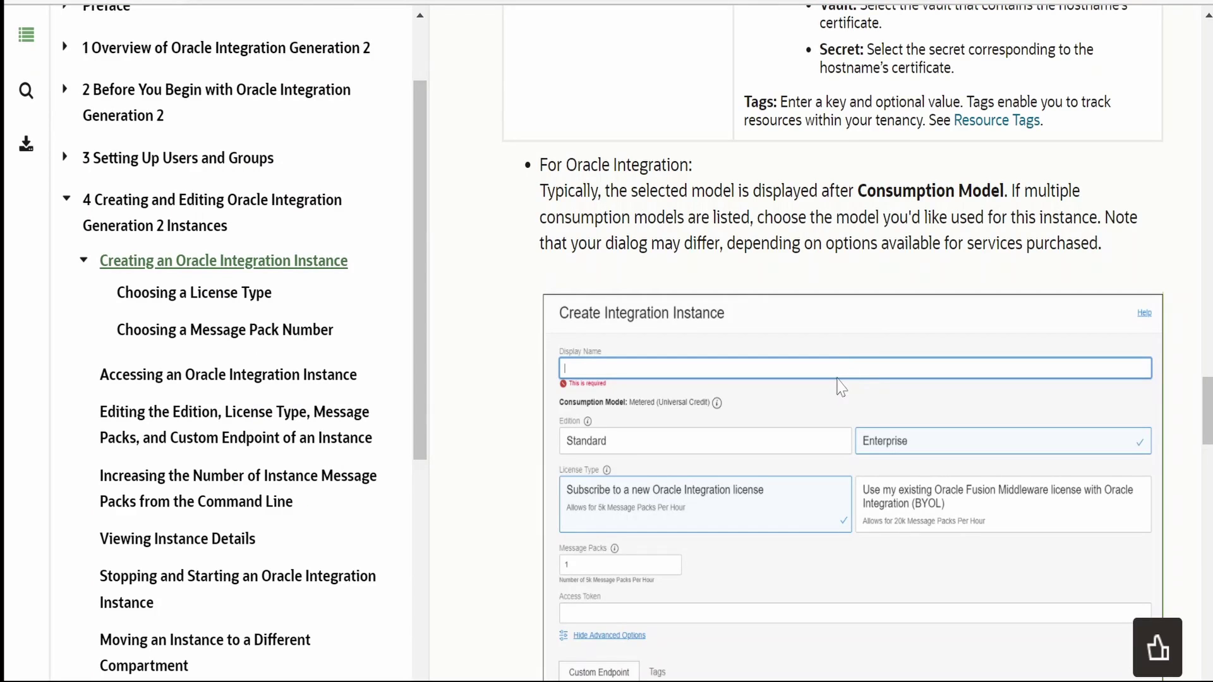
pyautogui.scroll(-3, 834, 388)
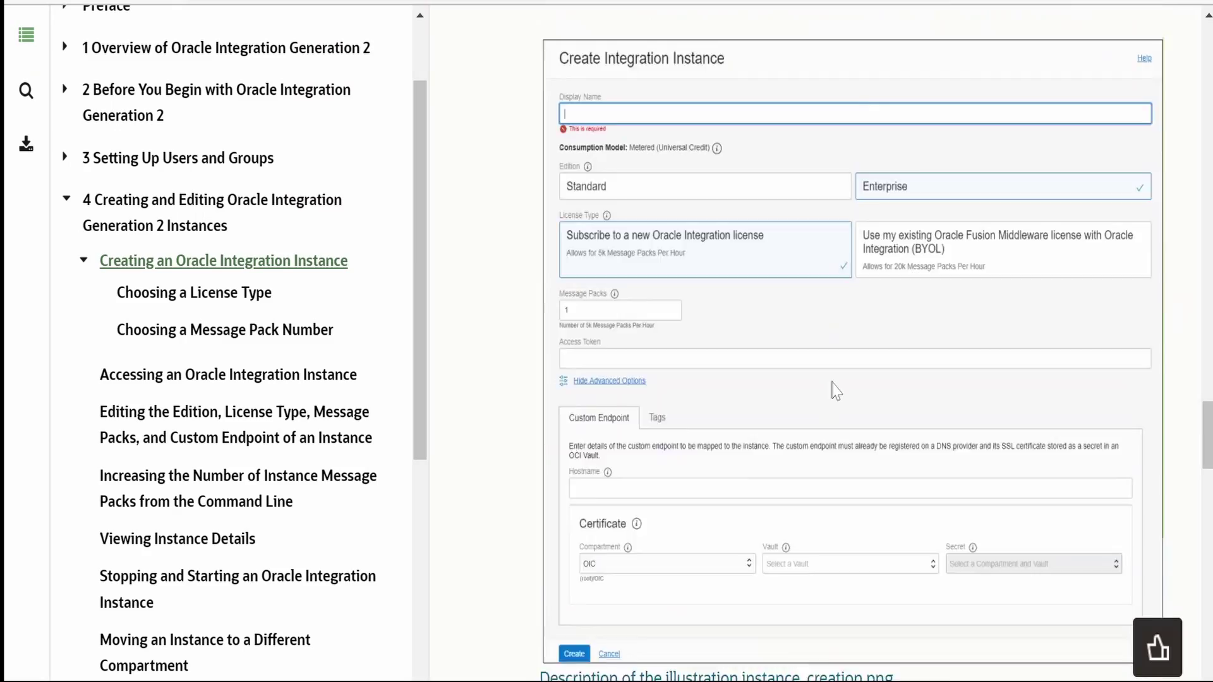
pyautogui.scroll(-5, 834, 389)
pyautogui.scroll(-5, 834, 388)
pyautogui.scroll(-5, 834, 388)
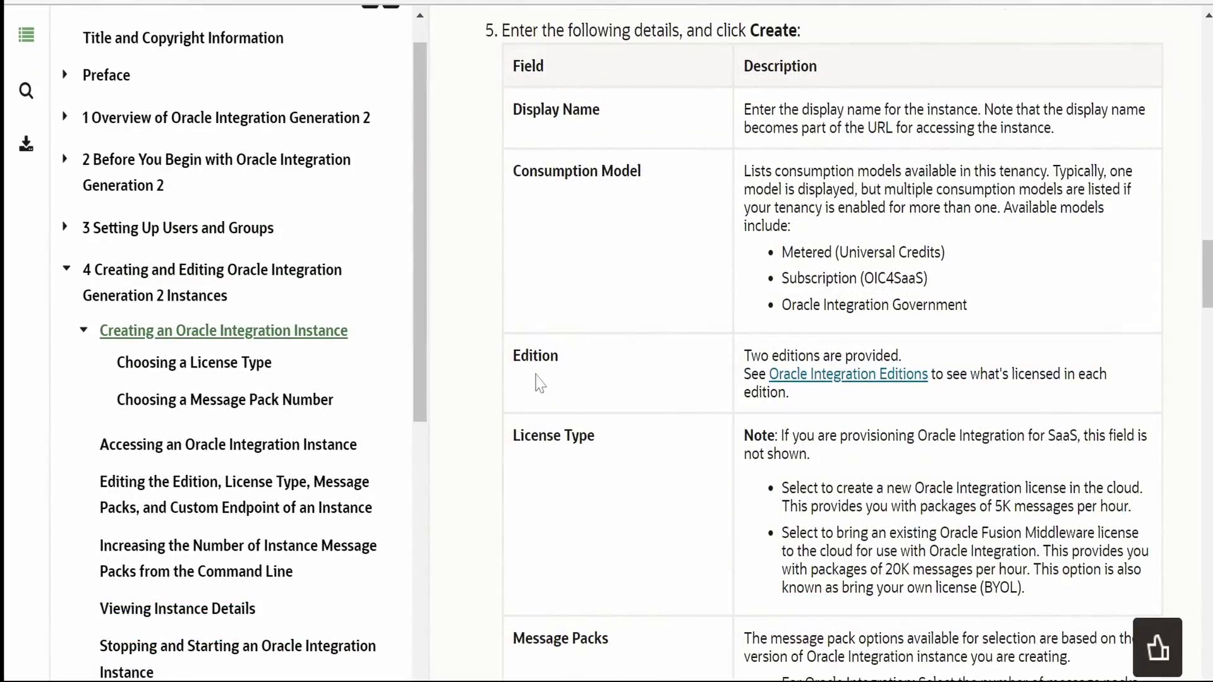
# Open the Oracle Integration Editions help page comparing Standard and Enterprise features
pyautogui.click(847, 389)
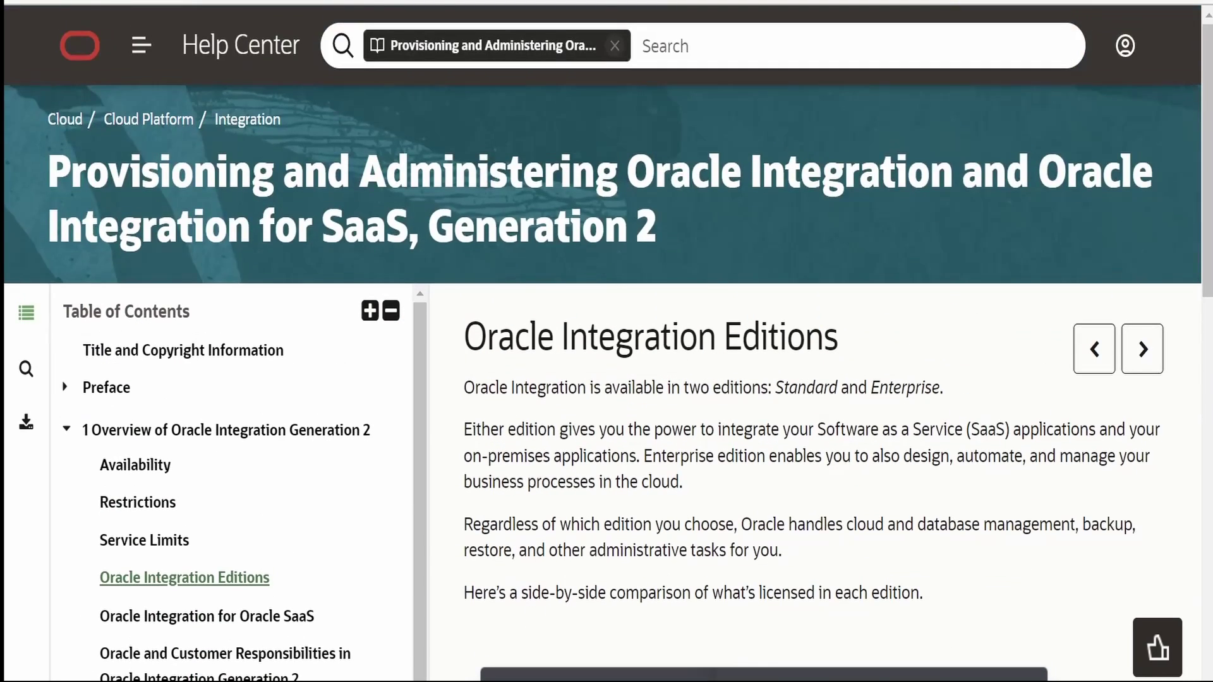
pyautogui.scroll(-2, 607, 298)
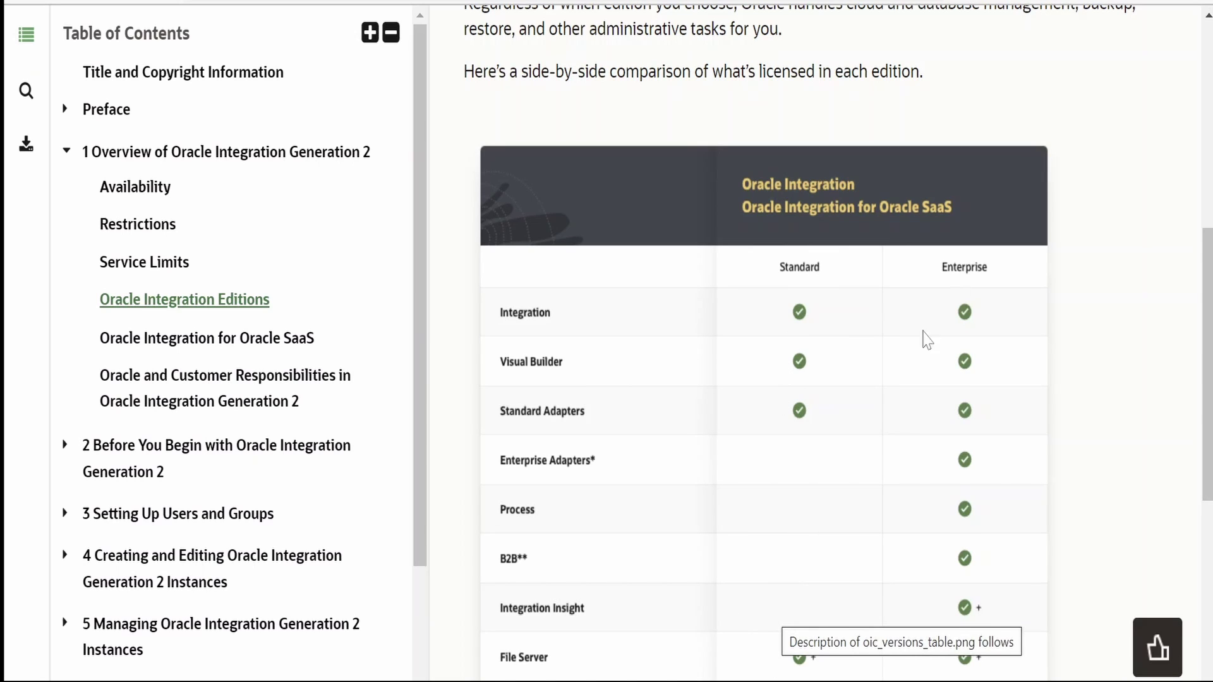
pyautogui.scroll(-1, 921, 338)
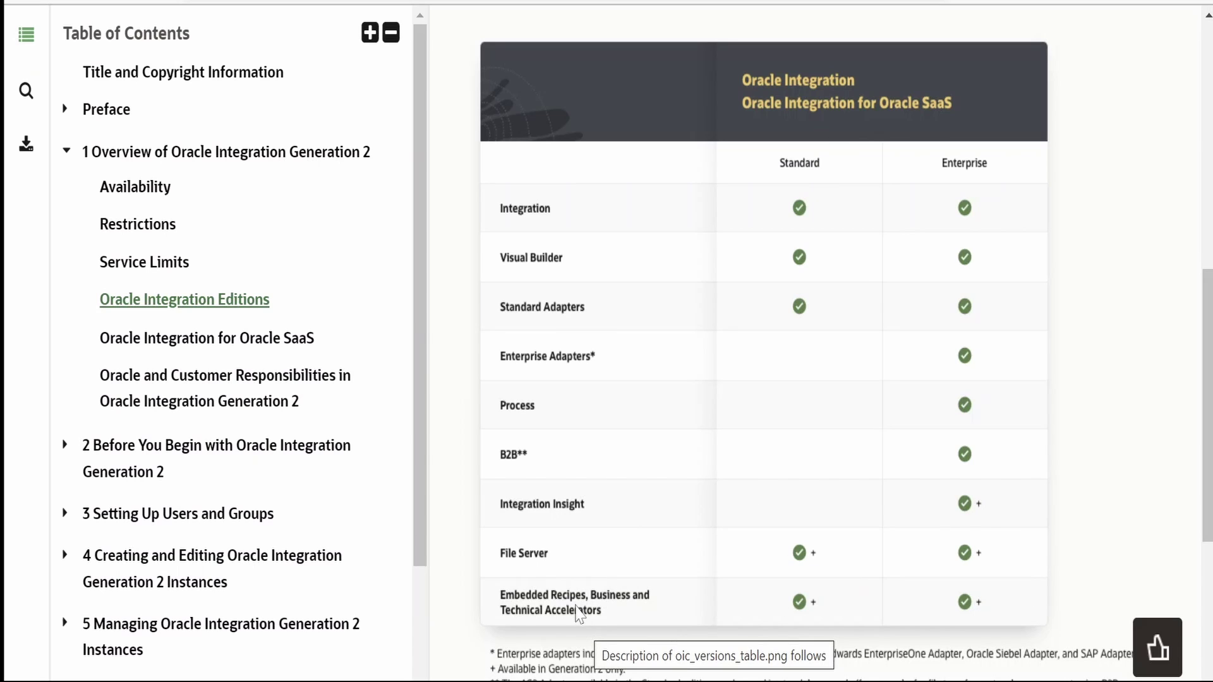
pyautogui.scroll(-1, 651, 628)
pyautogui.scroll(-2, 652, 624)
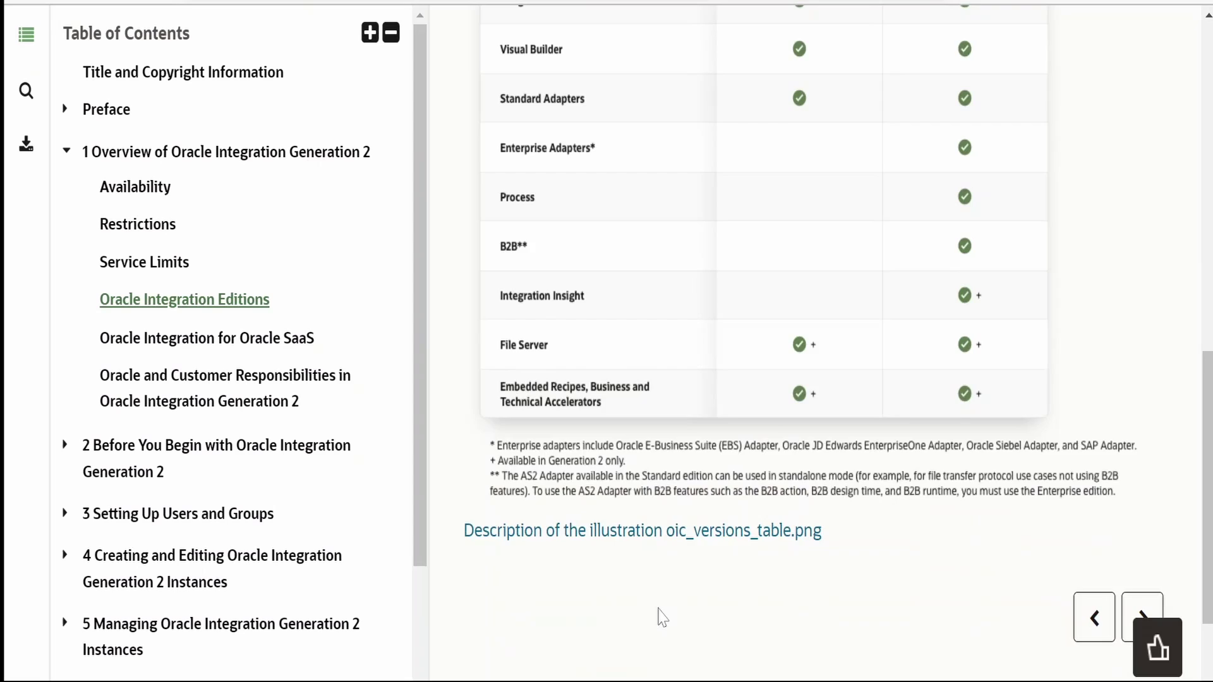
pyautogui.scroll(1, 658, 617)
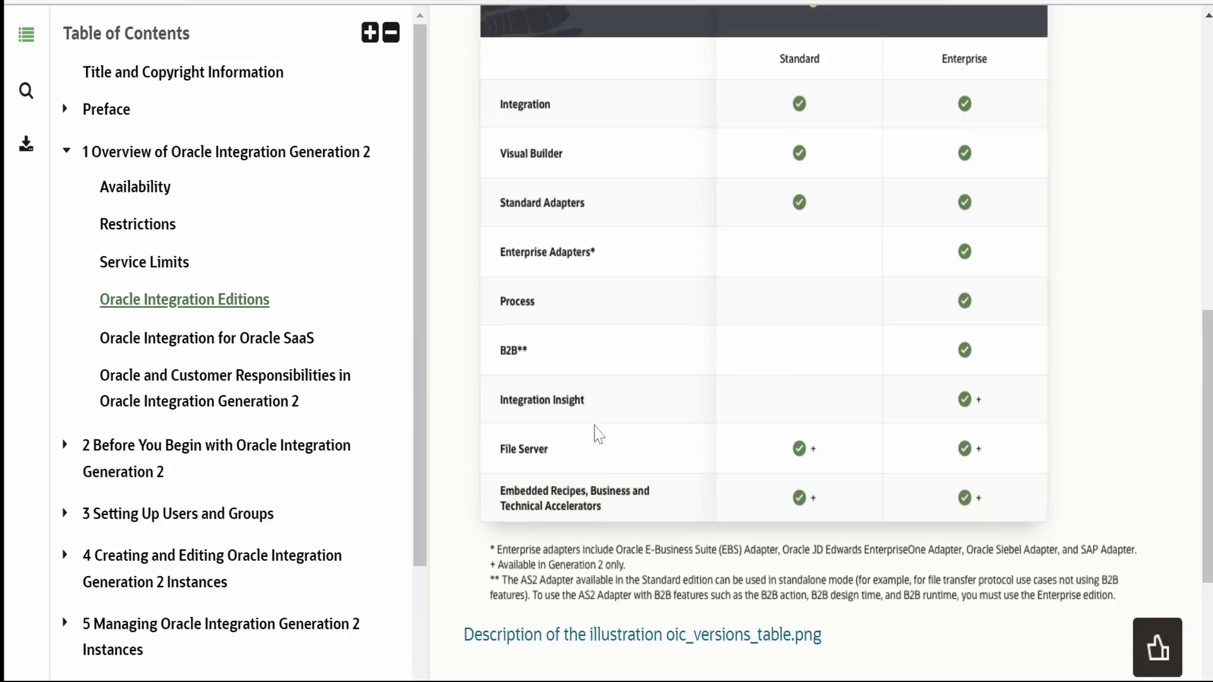
pyautogui.scroll(-3, 621, 365)
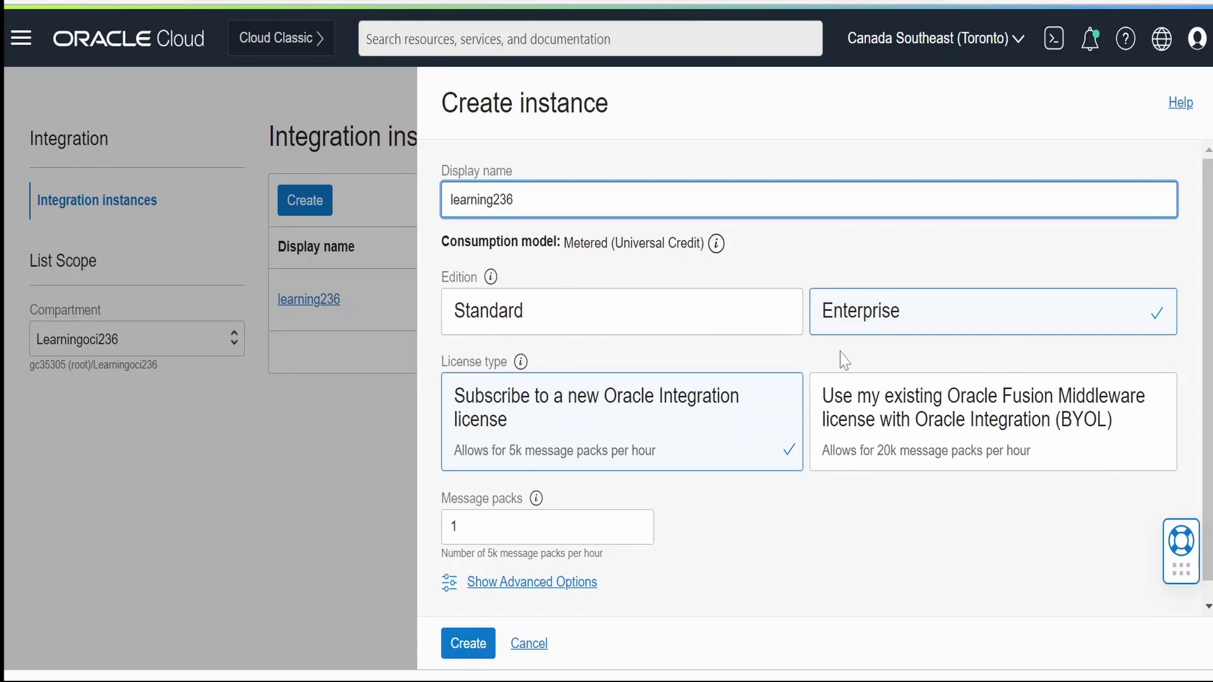
# Choose Enterprise edition and try increasing the message pack count
pyautogui.click(958, 328)
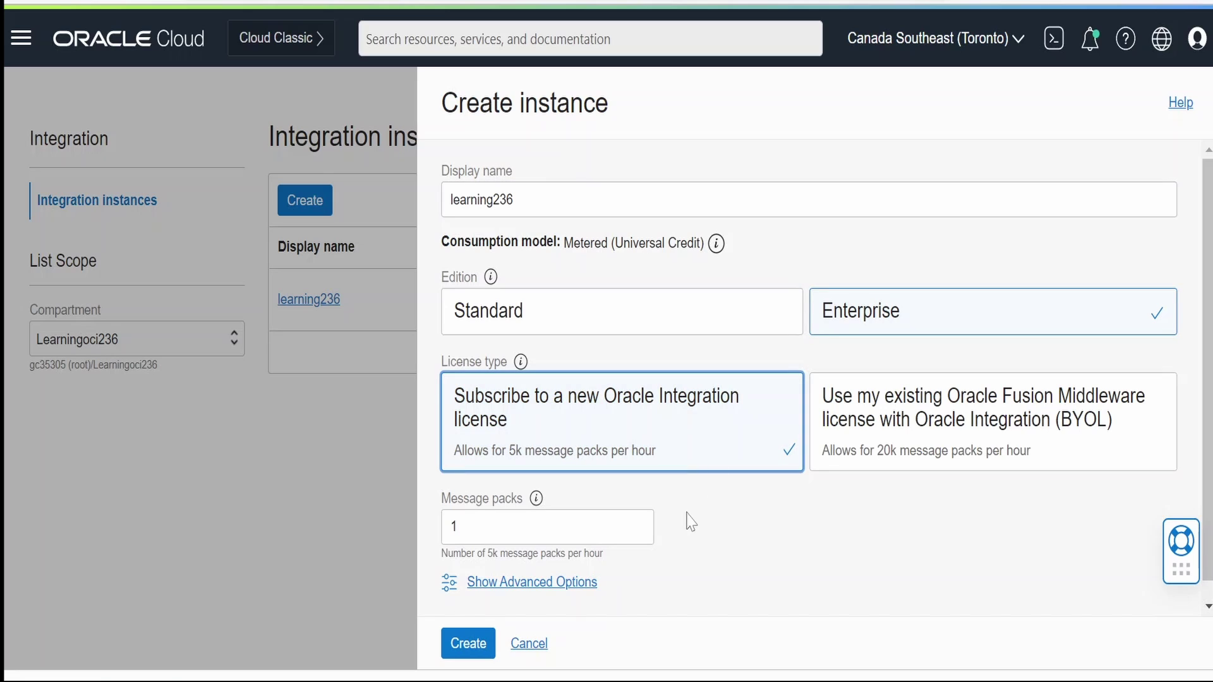
pyautogui.moveTo(547, 528)
pyautogui.click(638, 523)
pyautogui.click(639, 523)
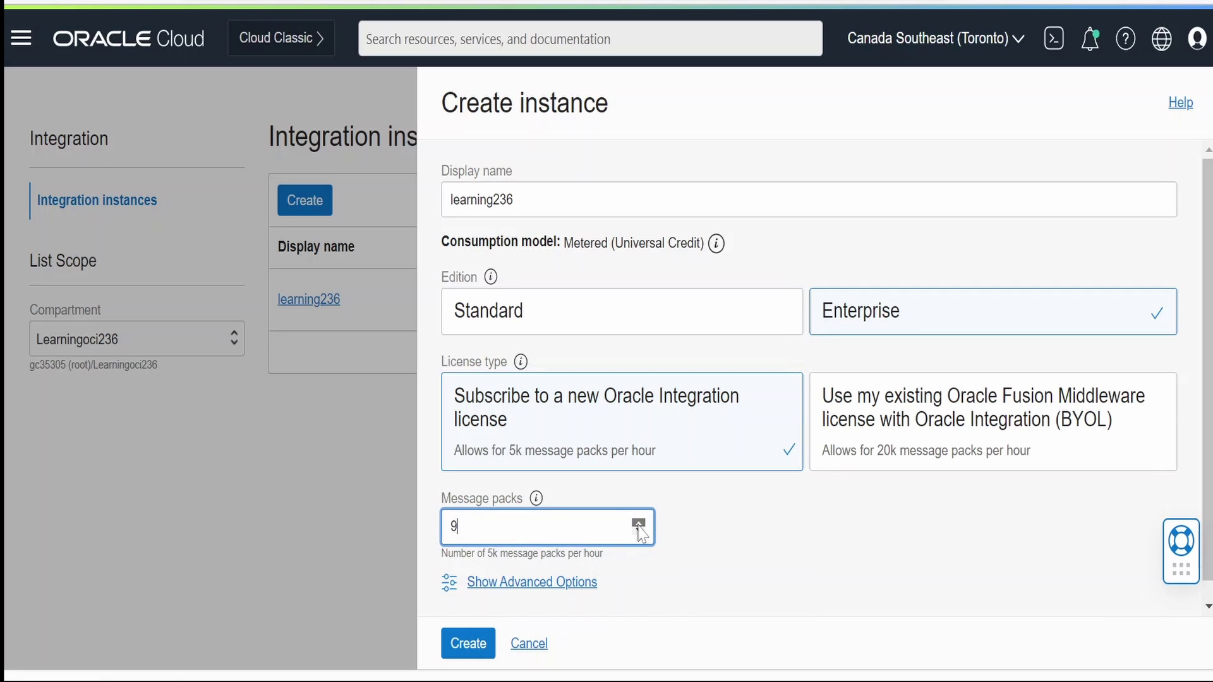
pyautogui.click(638, 525)
pyautogui.click(637, 526)
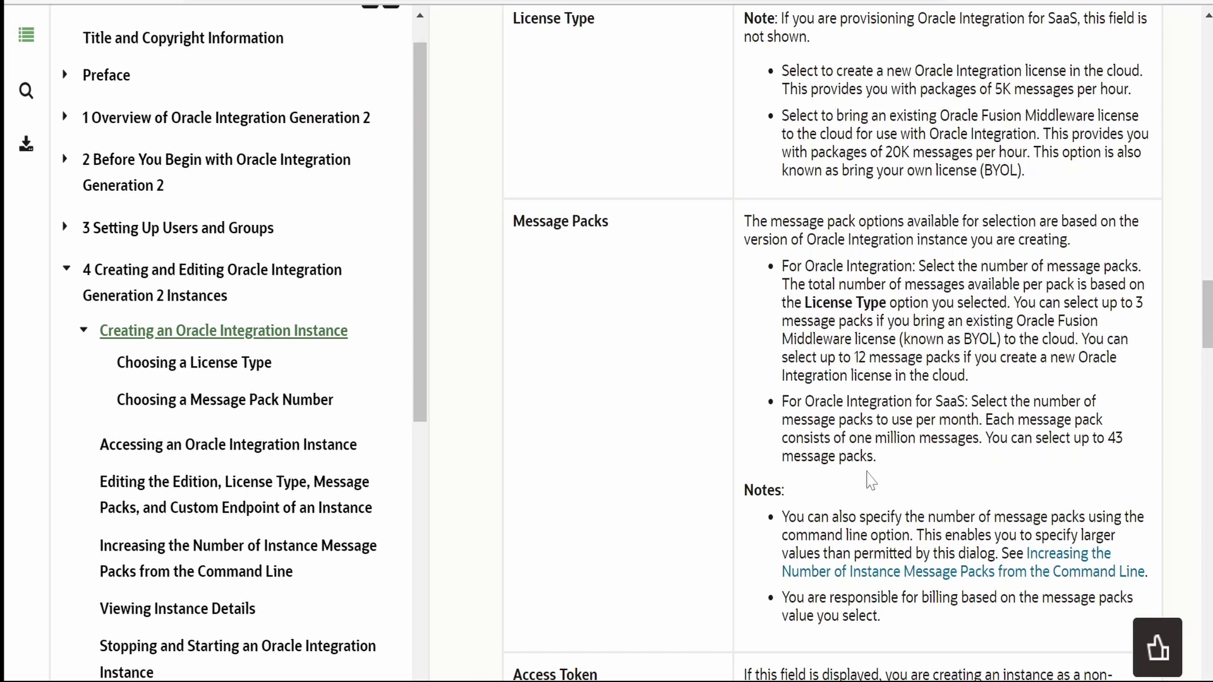
pyautogui.scroll(-1, 741, 446)
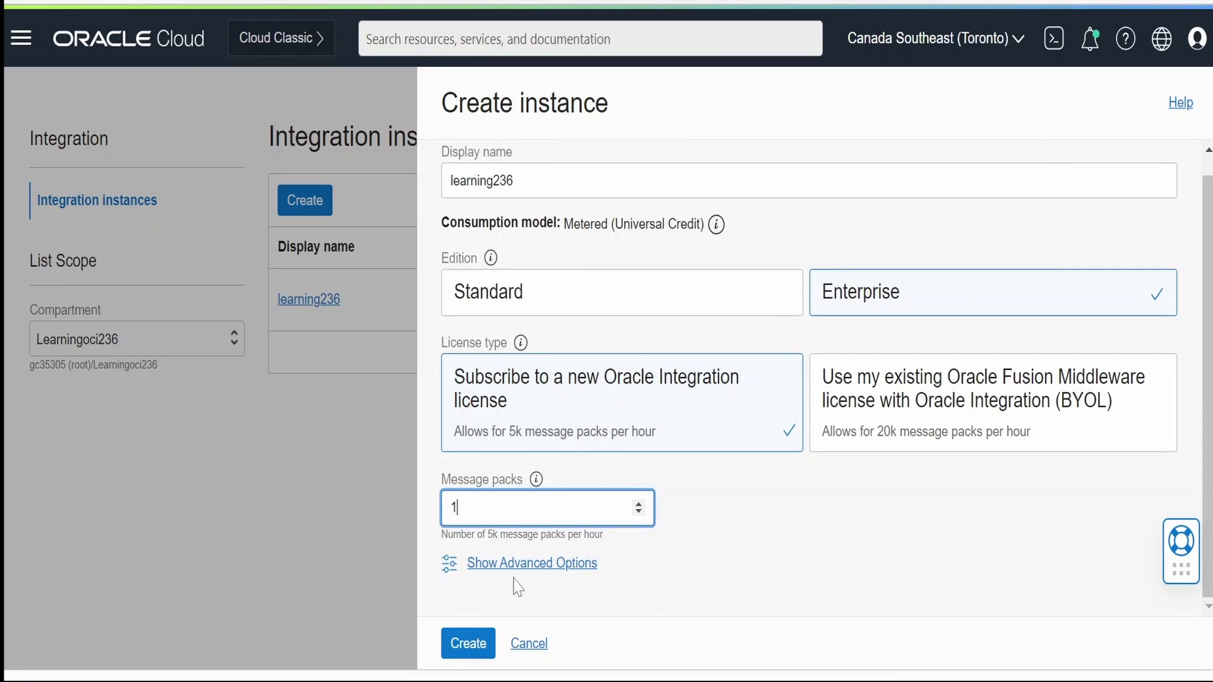
# Review the advanced options: custom endpoint, tags, and restricting network access by IP
pyautogui.click(523, 577)
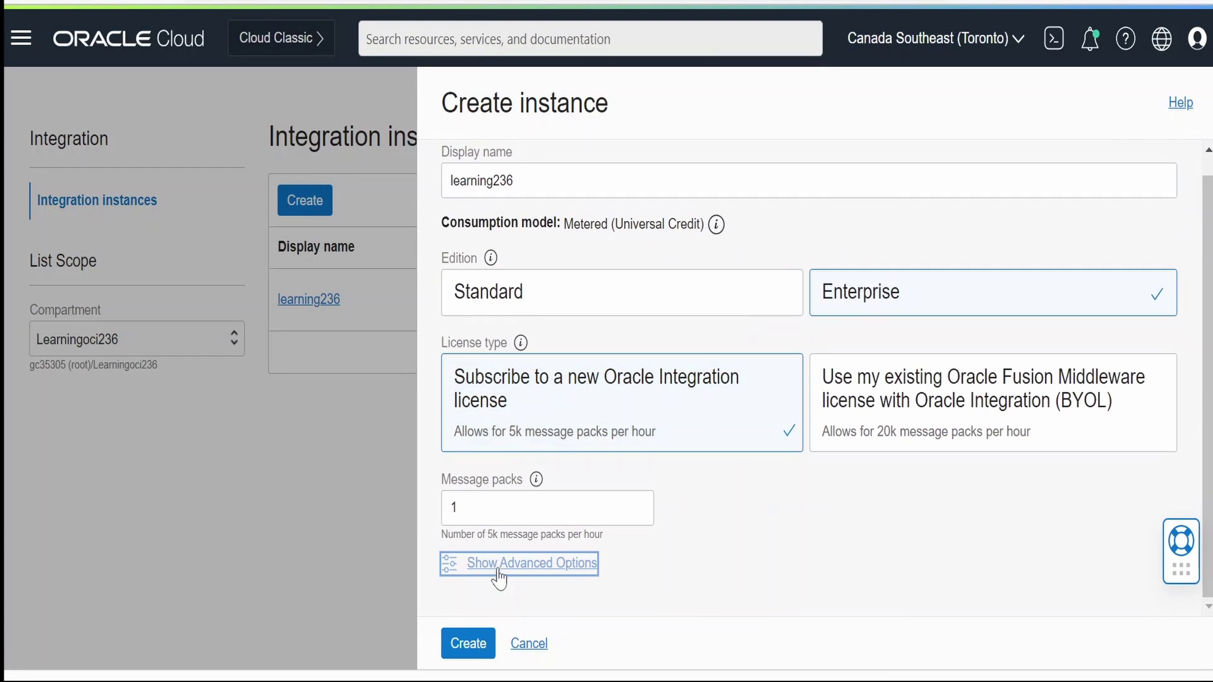
pyautogui.click(508, 569)
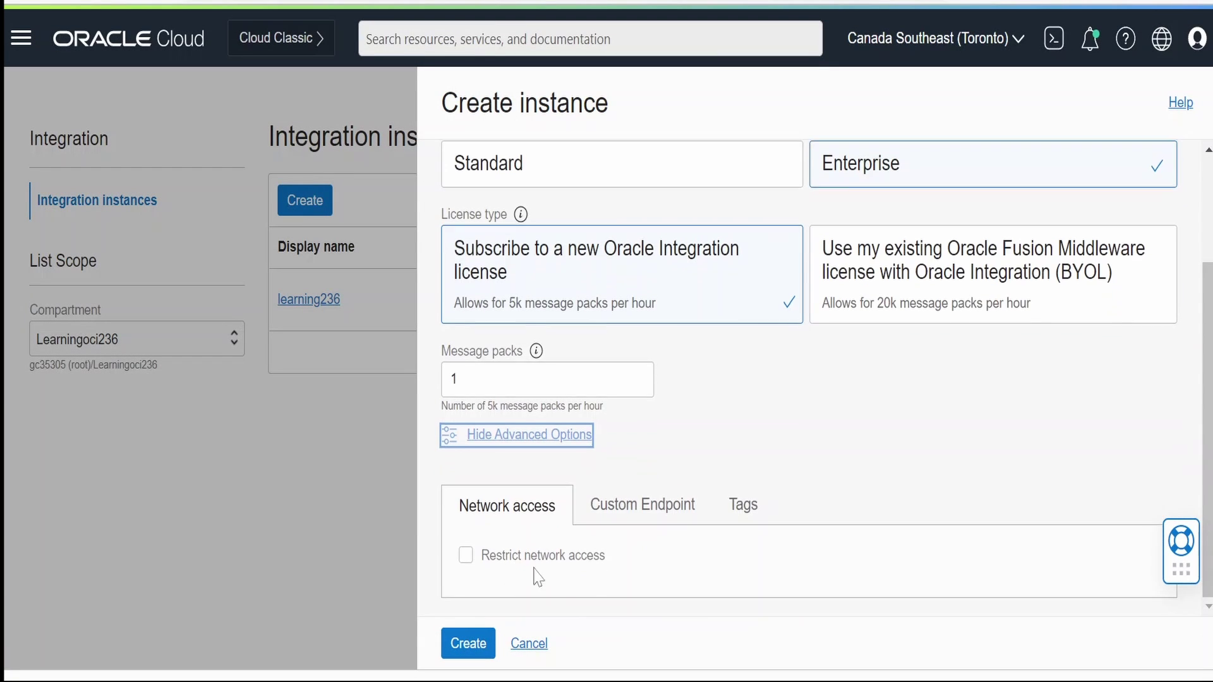
pyautogui.click(637, 502)
pyautogui.scroll(-2, 645, 502)
pyautogui.scroll(-2, 644, 503)
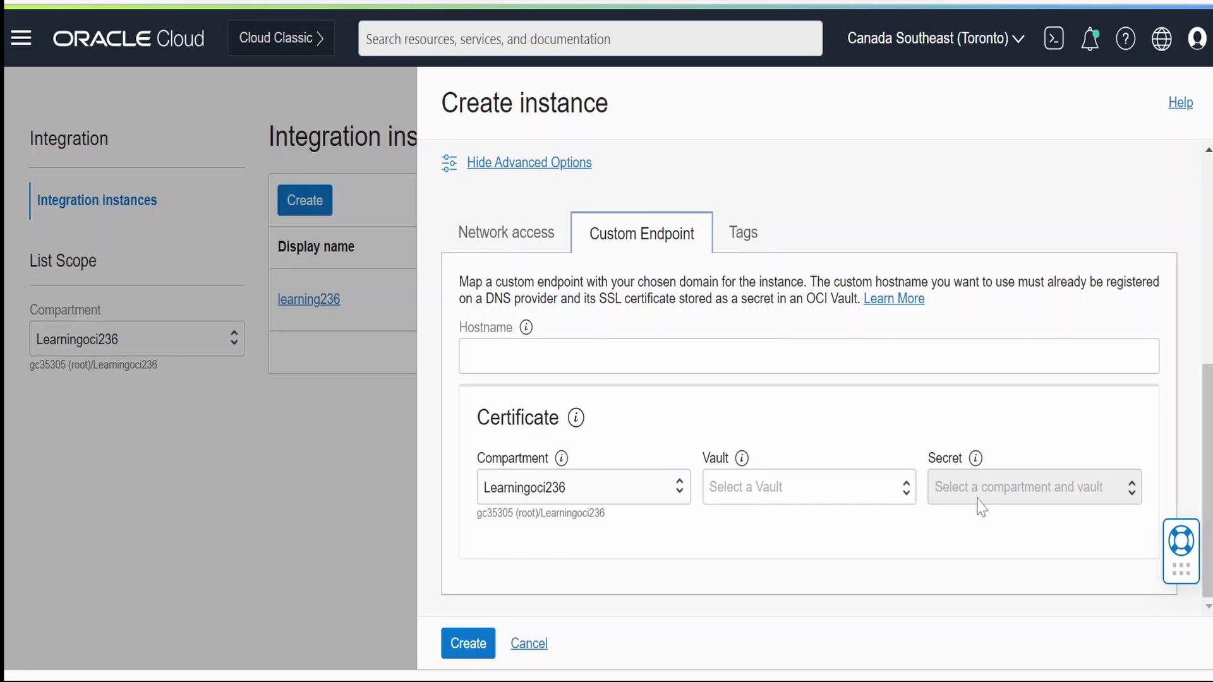
pyautogui.click(741, 234)
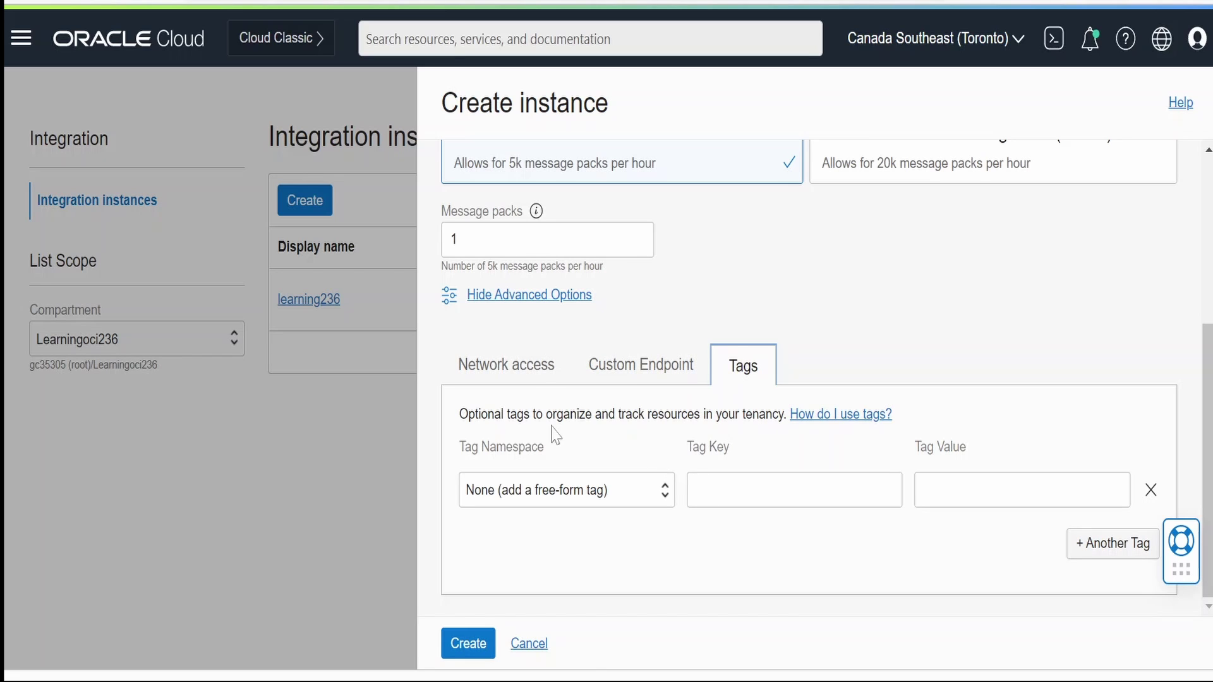
pyautogui.click(528, 377)
pyautogui.click(466, 553)
pyautogui.scroll(-2, 513, 569)
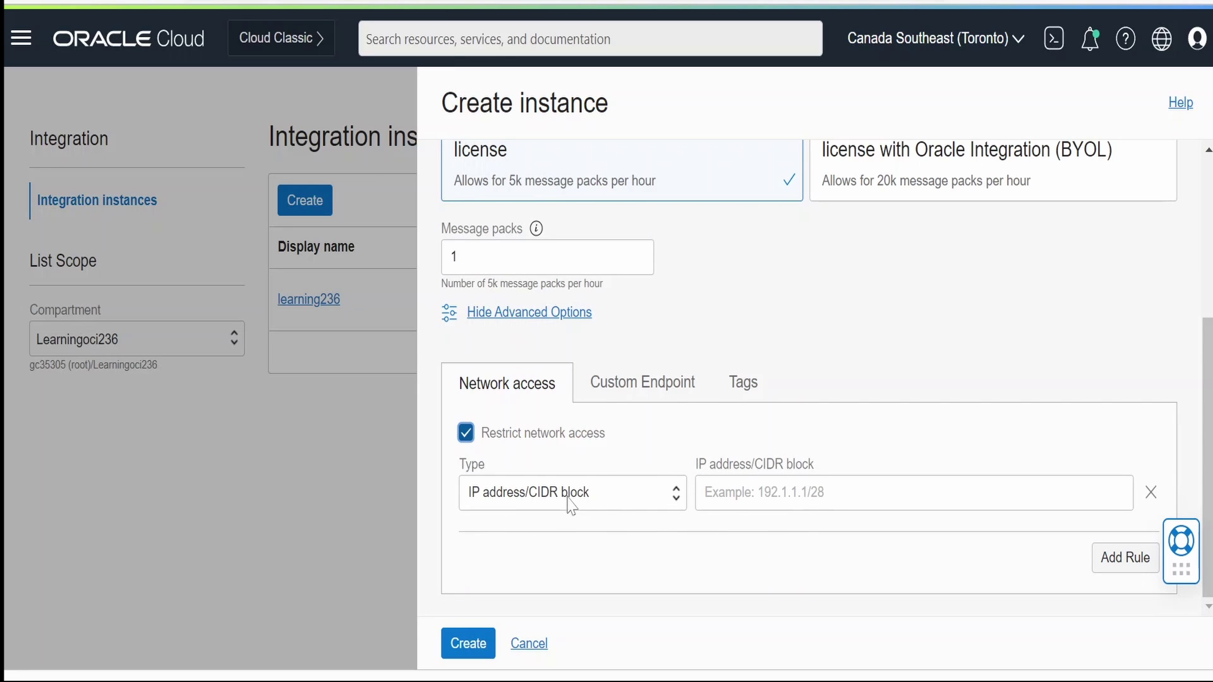
pyautogui.scroll(5, 563, 575)
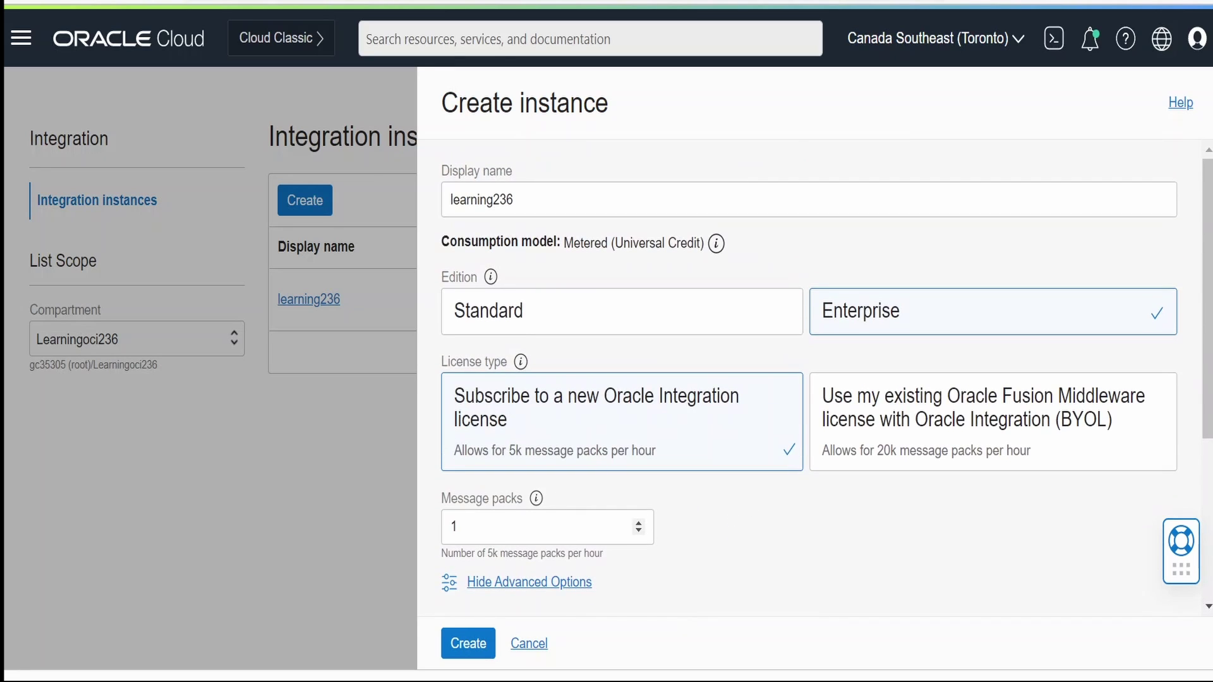
pyautogui.scroll(-3, 591, 482)
pyautogui.scroll(-2, 591, 483)
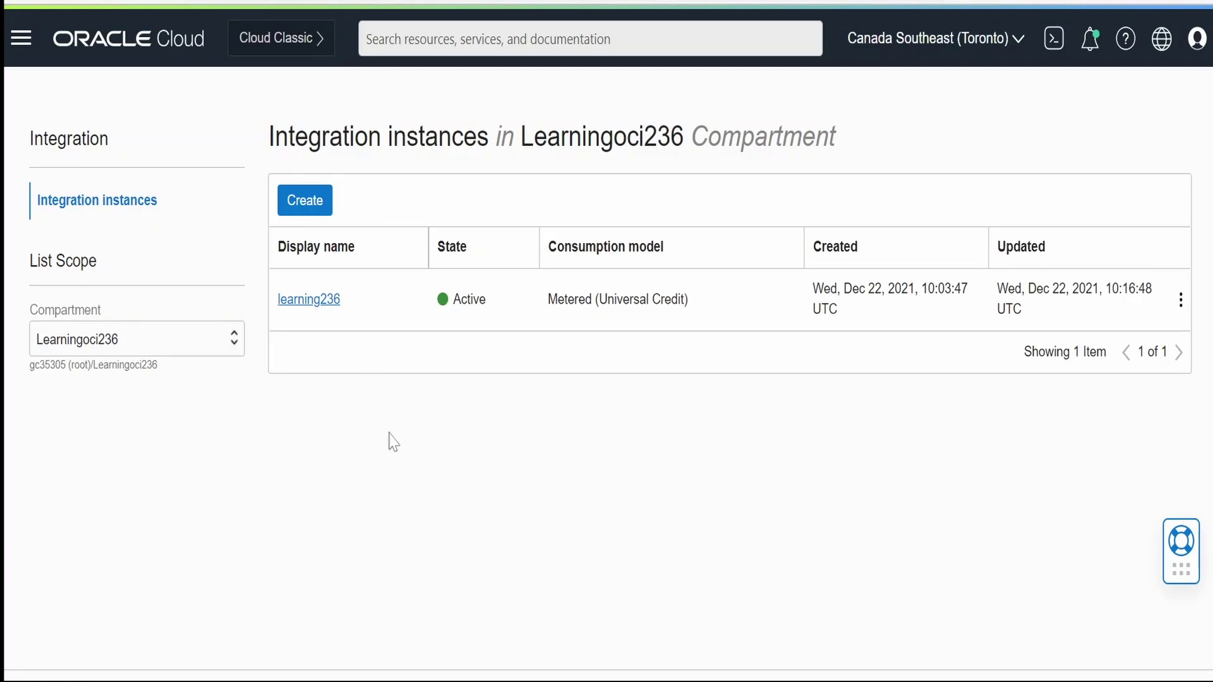
# Open the learning236 details page and review its instance information and metrics
pyautogui.click(314, 303)
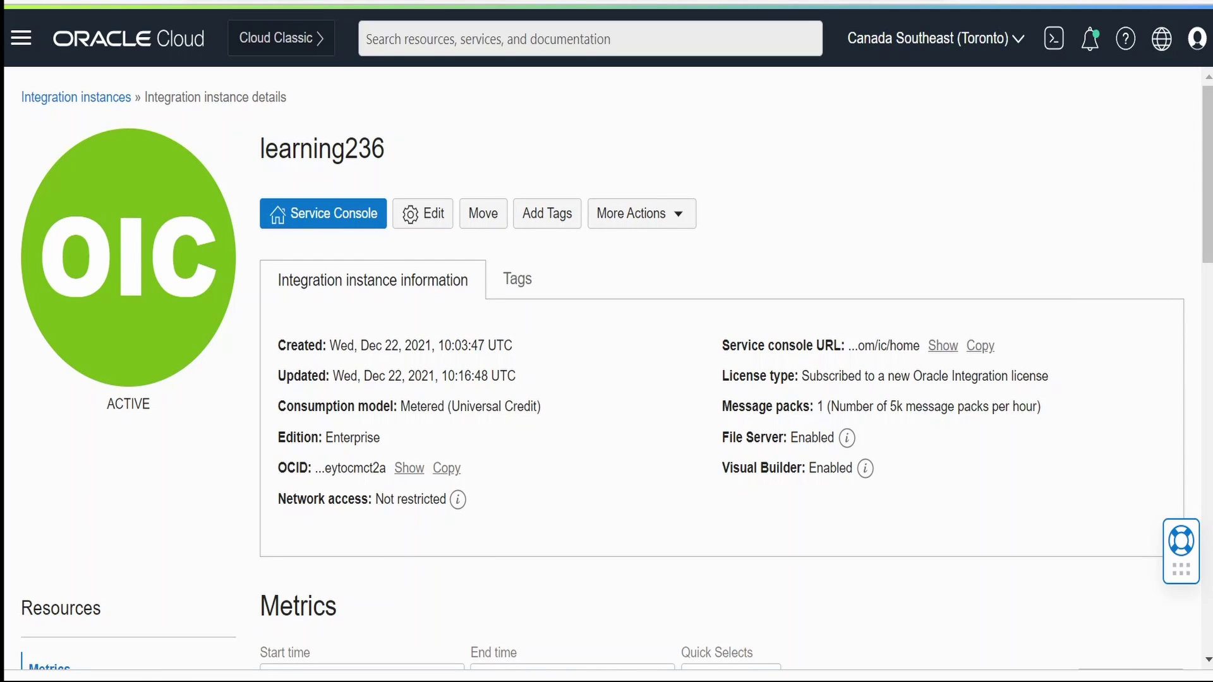
pyautogui.scroll(-2, 507, 527)
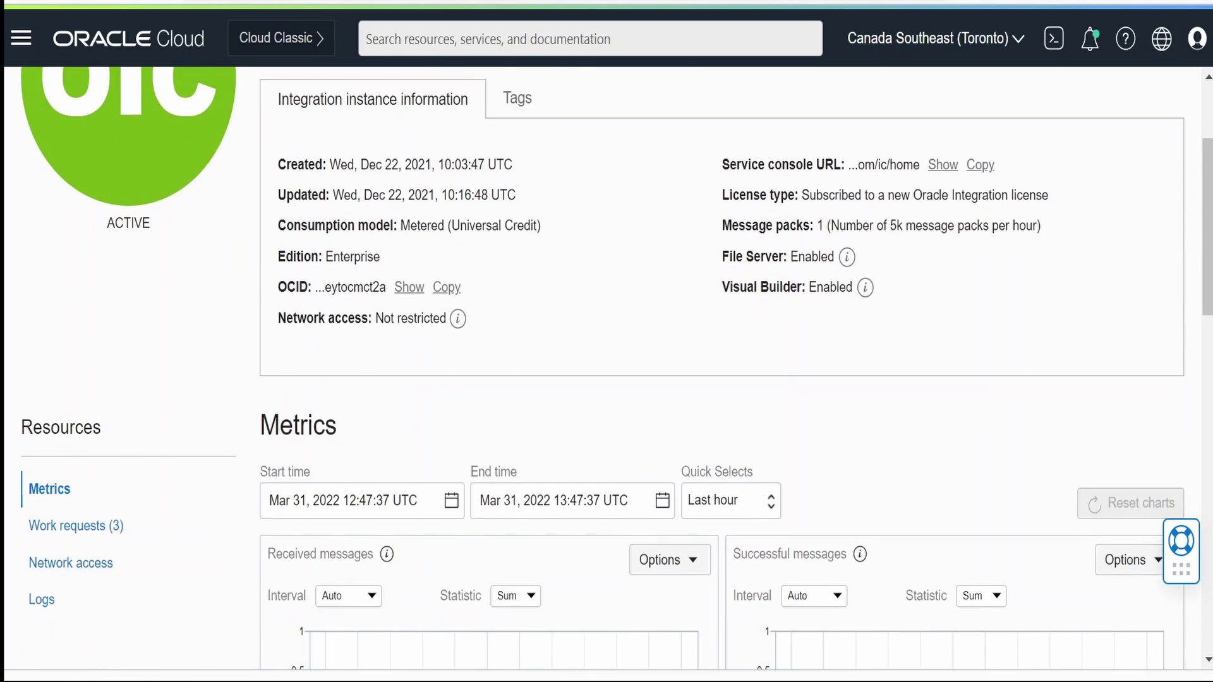
pyautogui.scroll(2, 507, 528)
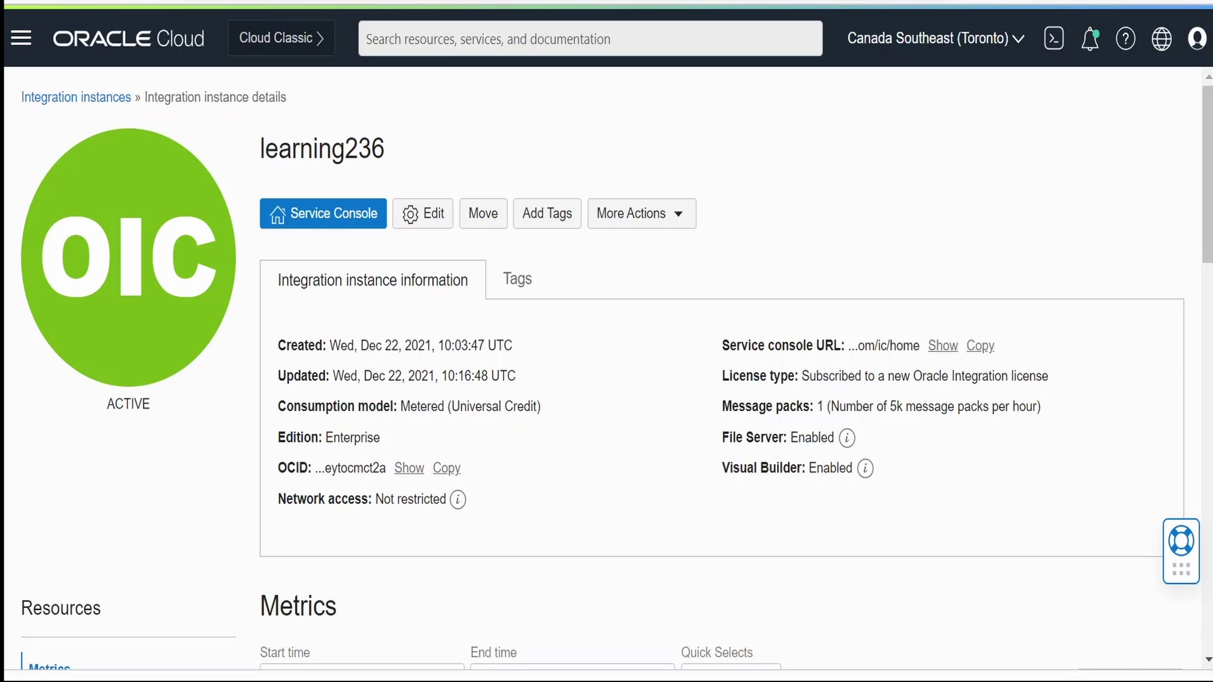
pyautogui.doubleClick(830, 468)
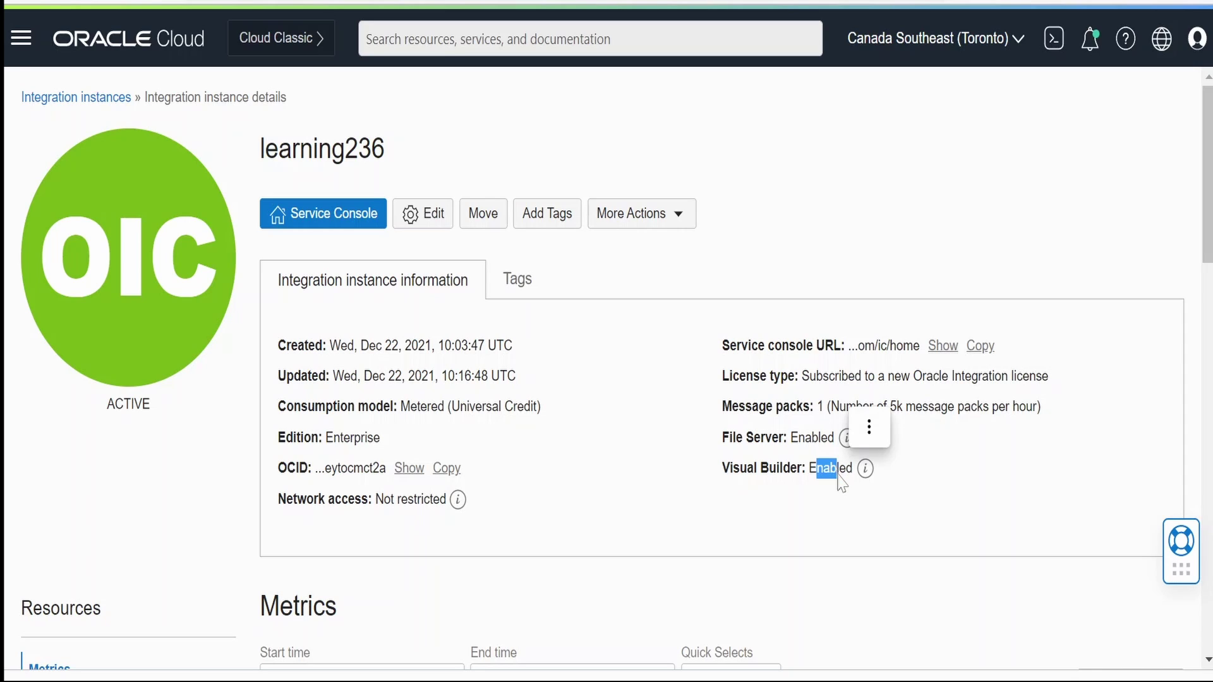
pyautogui.click(836, 488)
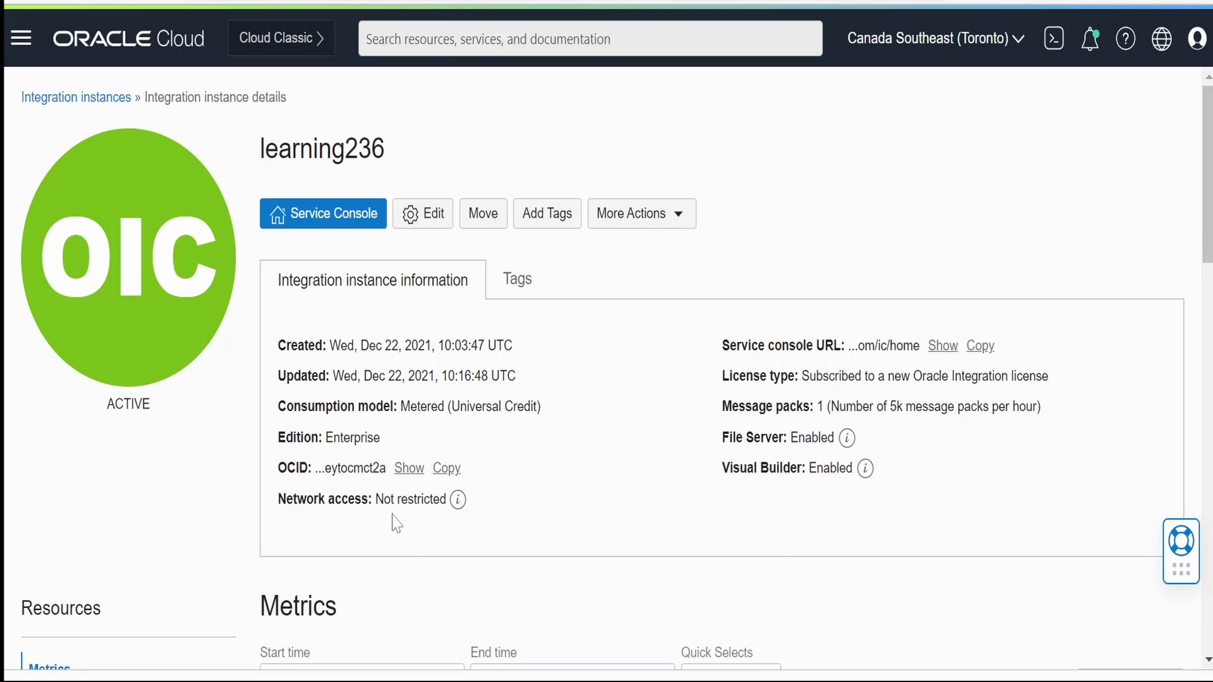
pyautogui.scroll(-2, 455, 527)
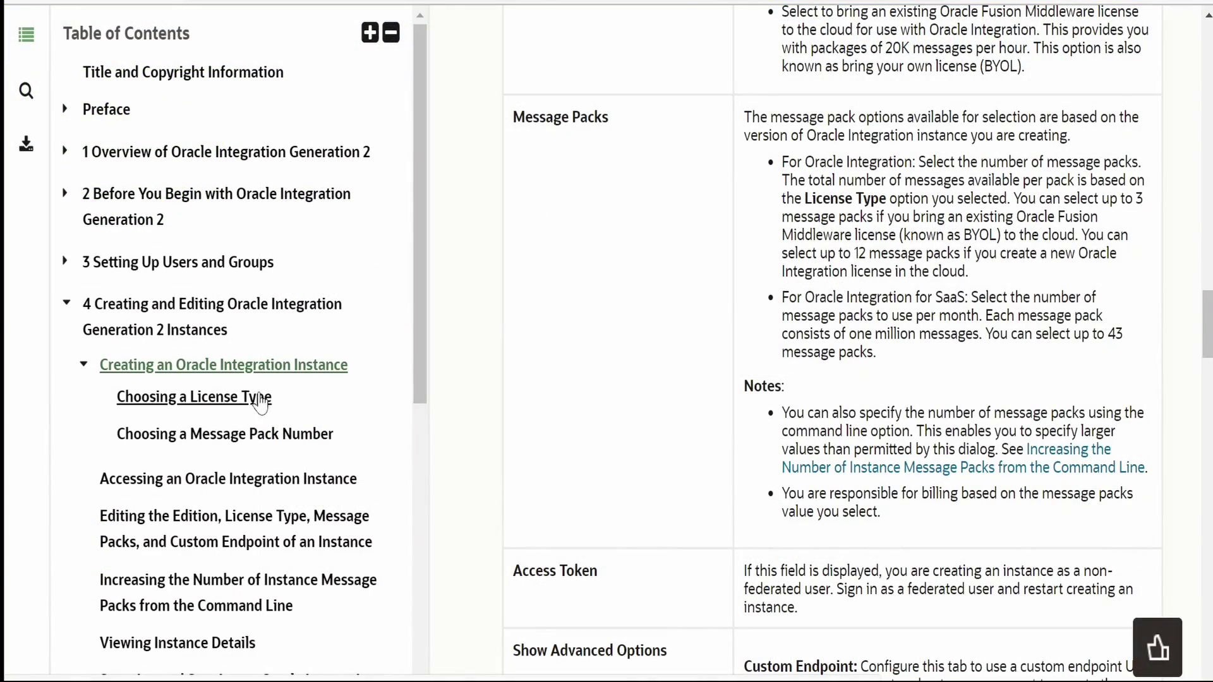
# Open the Accessing an Oracle Integration Instance help page
pyautogui.click(237, 480)
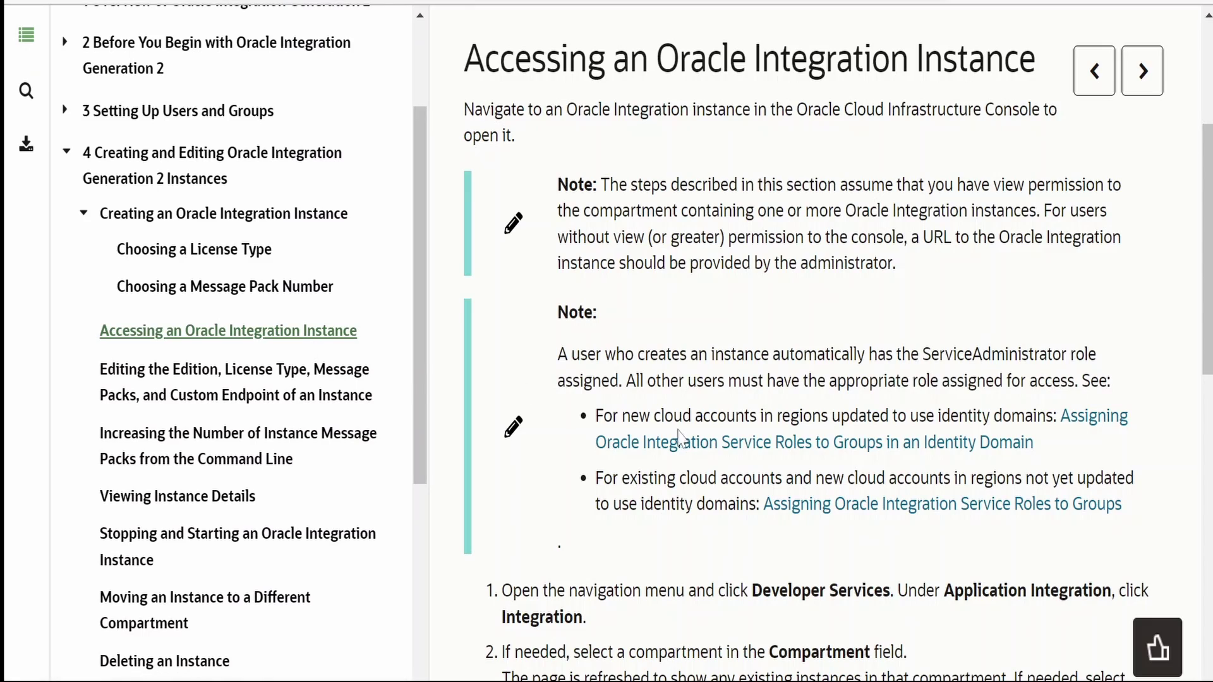
pyautogui.scroll(-3, 679, 434)
pyautogui.scroll(-2, 680, 435)
pyautogui.scroll(-3, 675, 441)
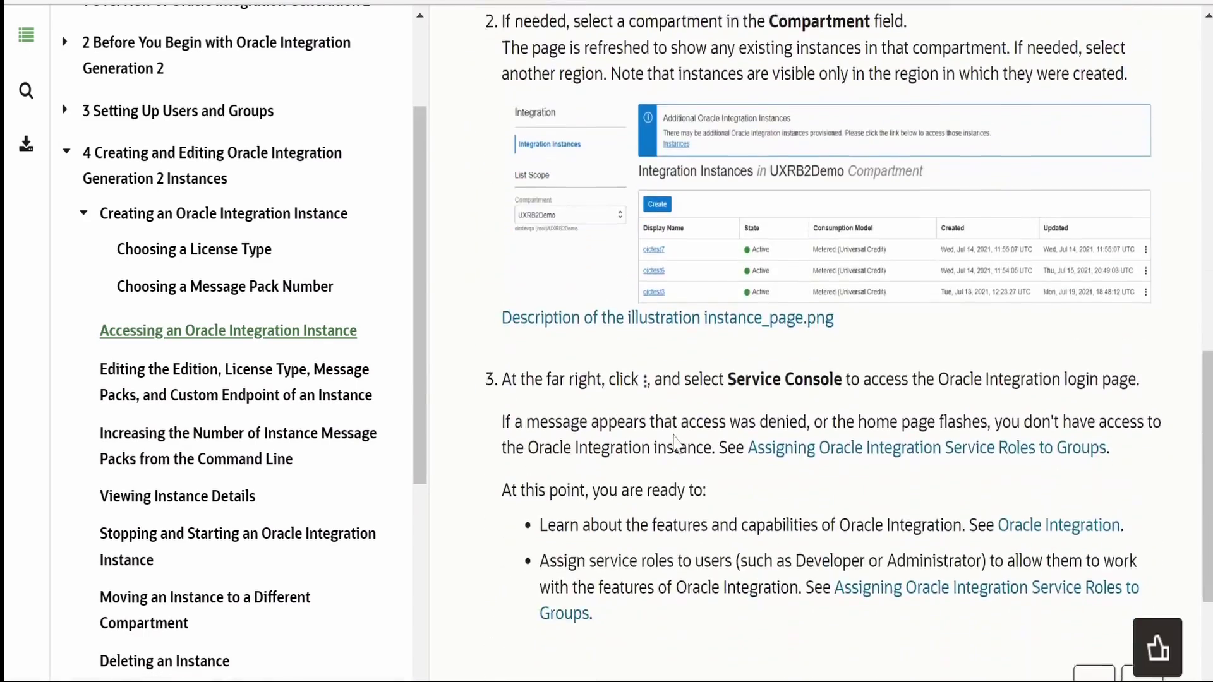
pyautogui.scroll(4, 674, 442)
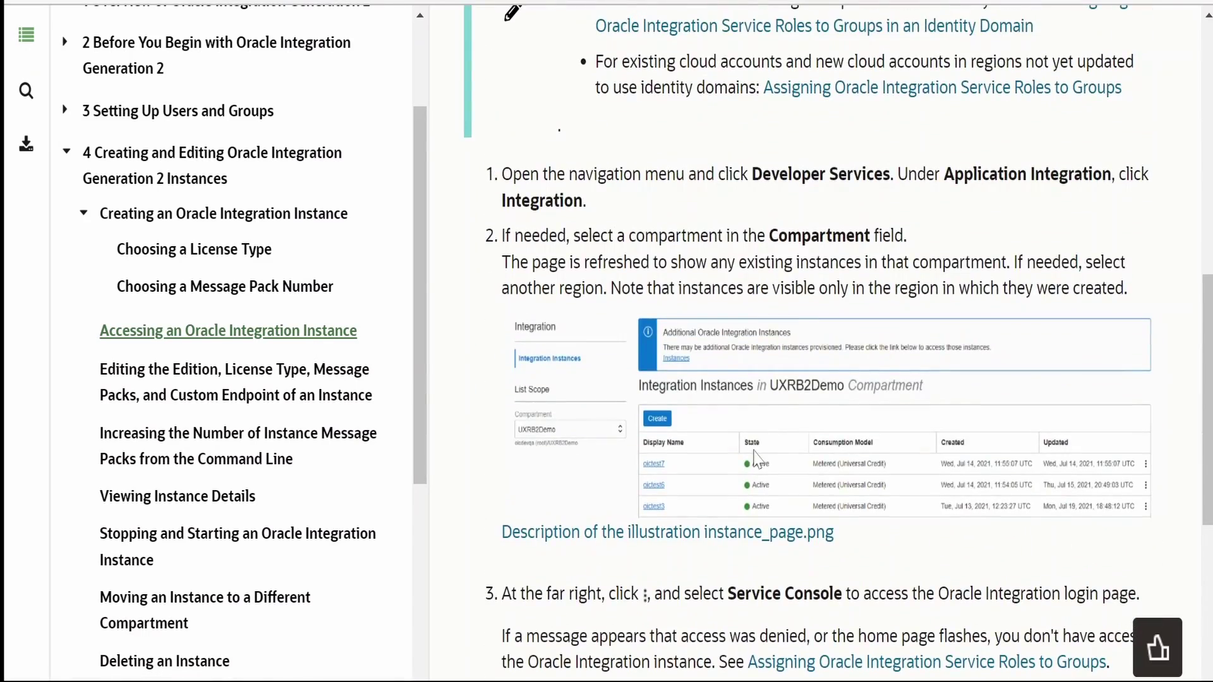
pyautogui.scroll(5, 756, 458)
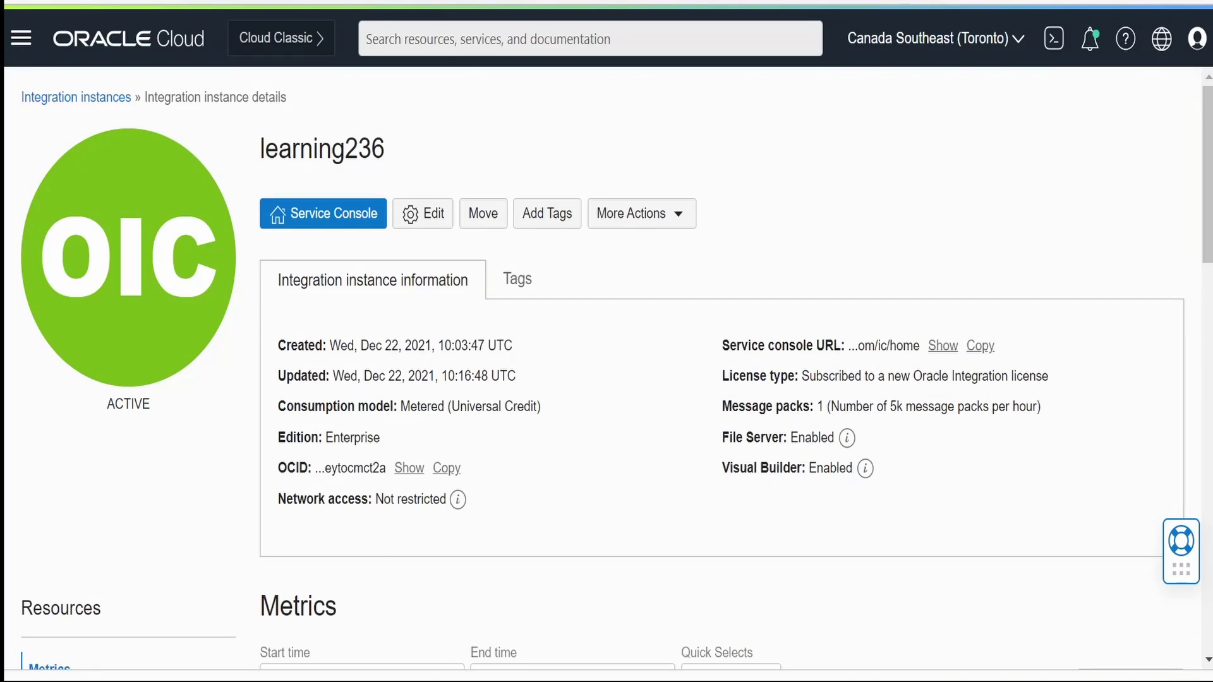
# Check the More Actions options available for the learning236 instance
pyautogui.click(669, 224)
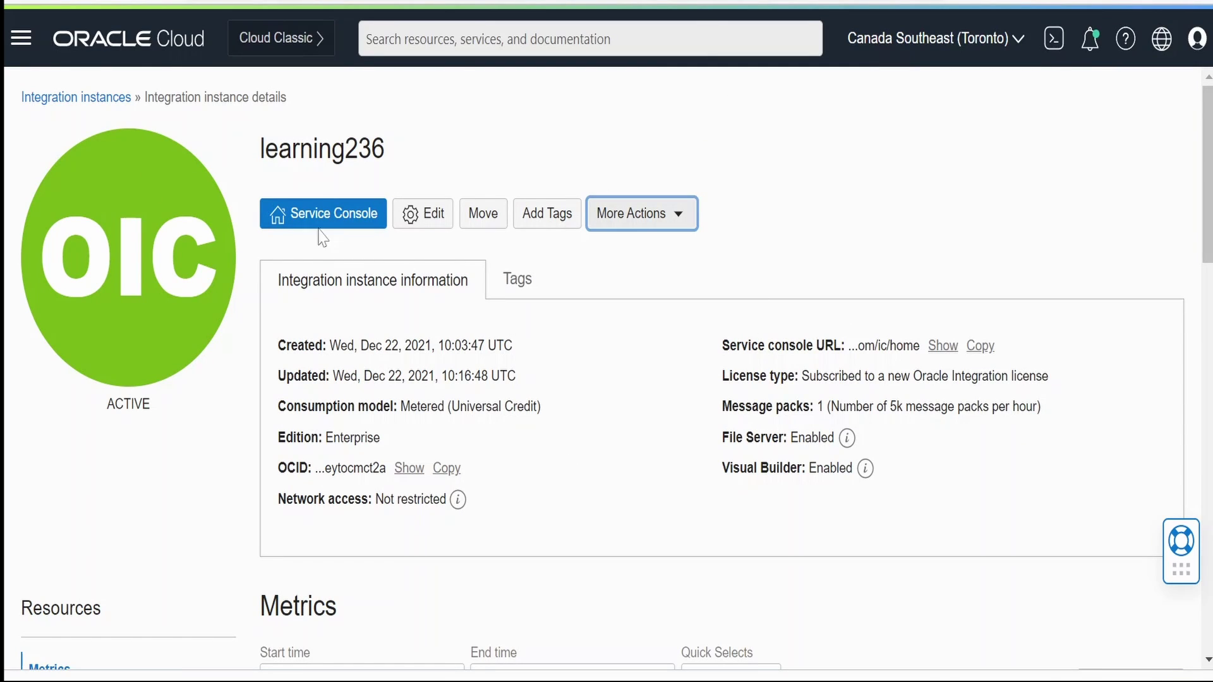